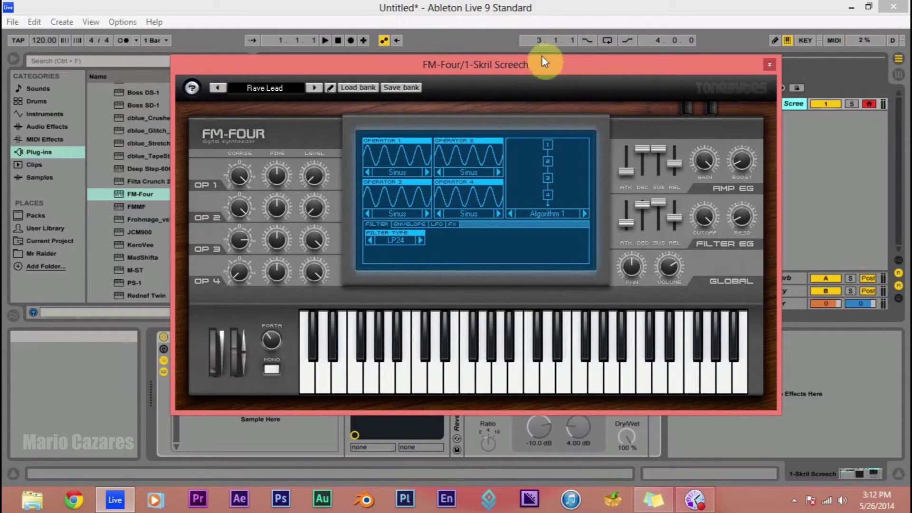
- Move the Skril Screech track's FM-Four window aside, then close it
left_click_drag(555, 69, 512, 55)
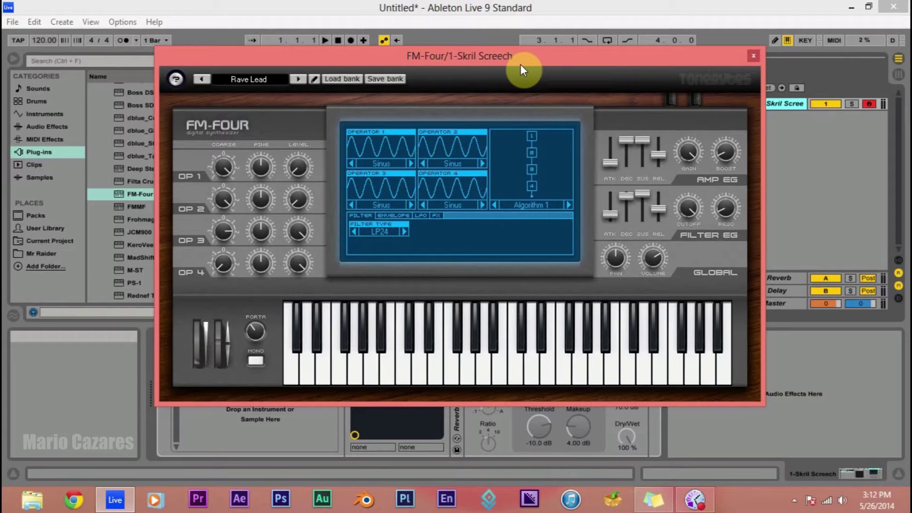
left_click_drag(520, 65, 549, 61)
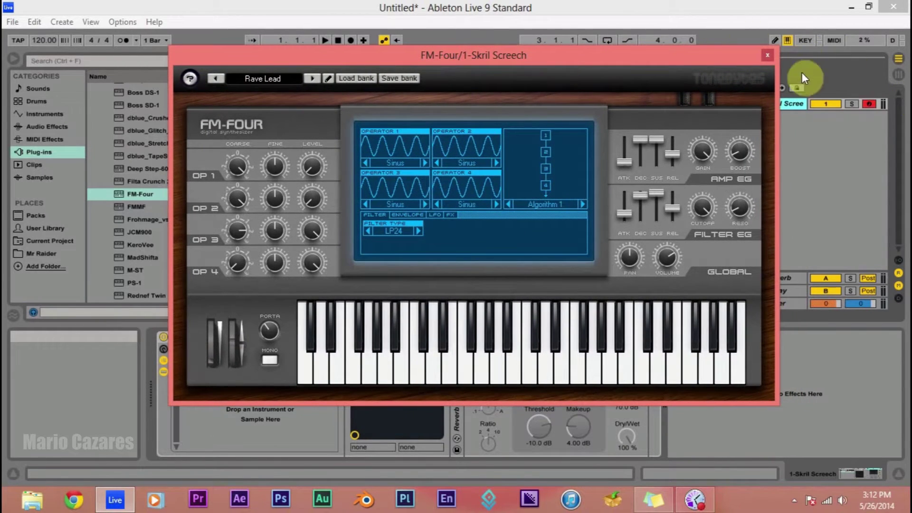
left_click(763, 50)
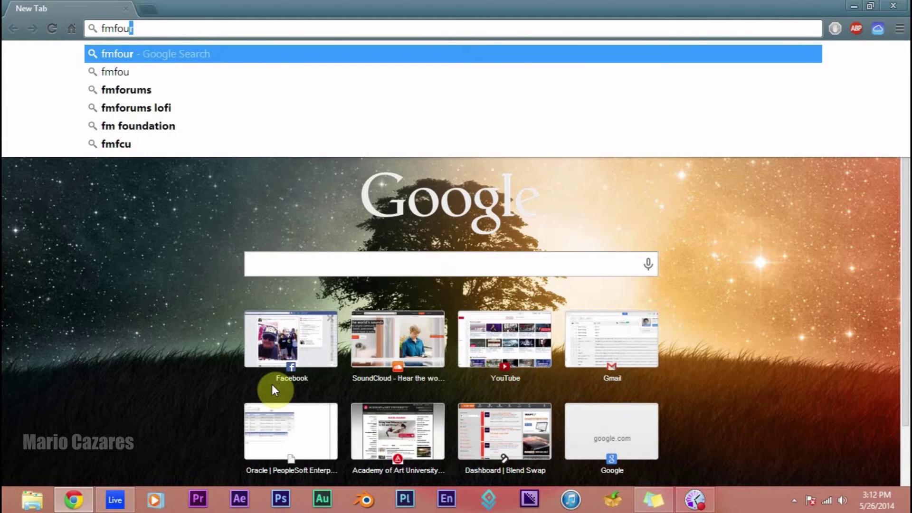
- Search Google for 'fmfour'
key("Return")
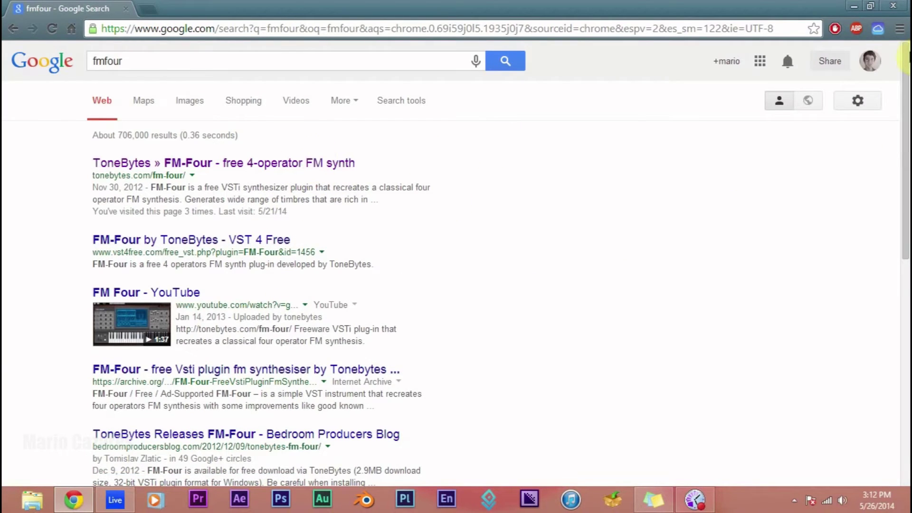
- Back in Live, review the Audio and File/Folder preferences, including the C:\Plug Ins\ VST folder, then close Preferences
left_click(892, 5)
left_click(128, 22)
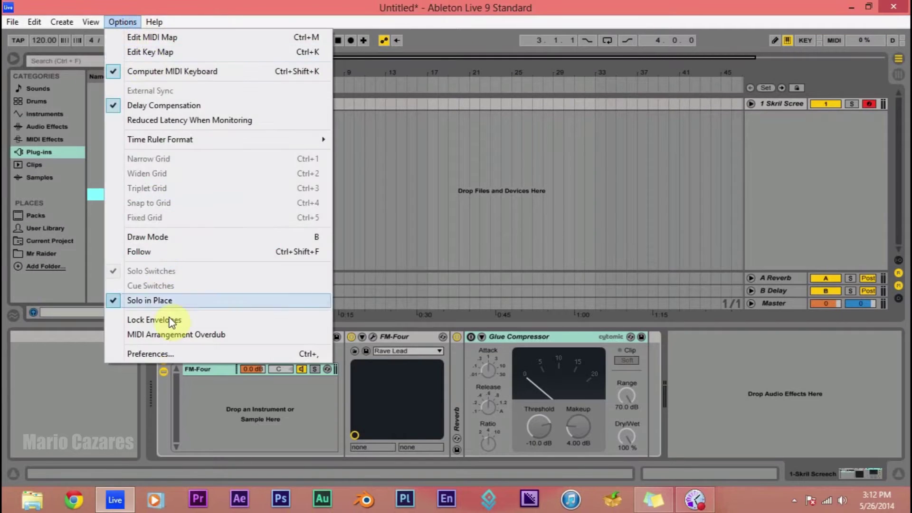
left_click(181, 355)
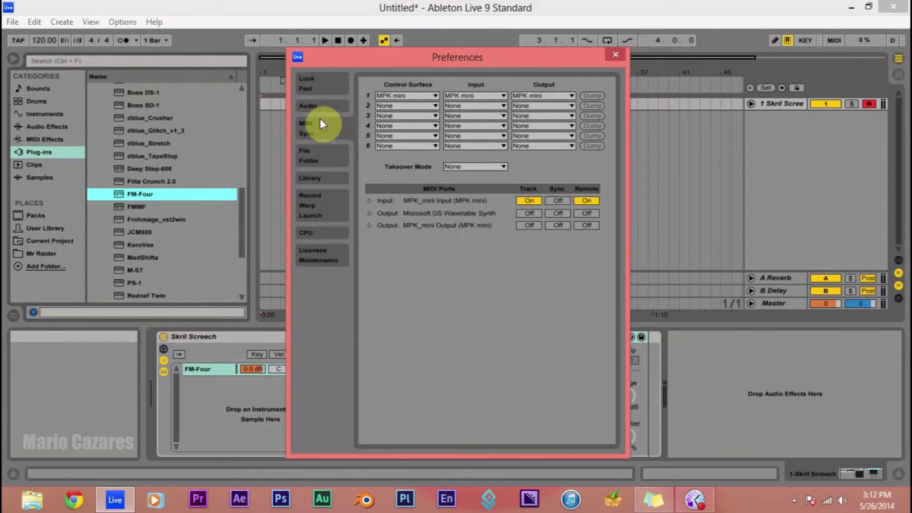
left_click(326, 105)
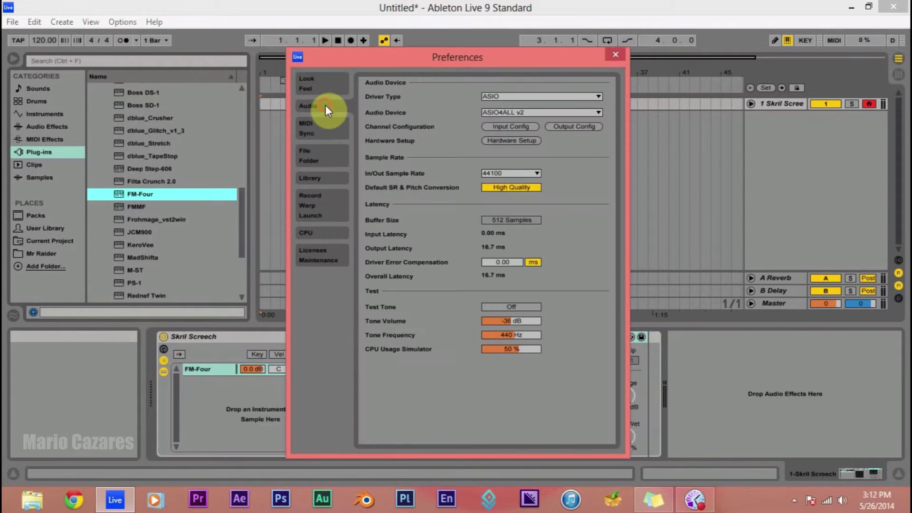
left_click(315, 160)
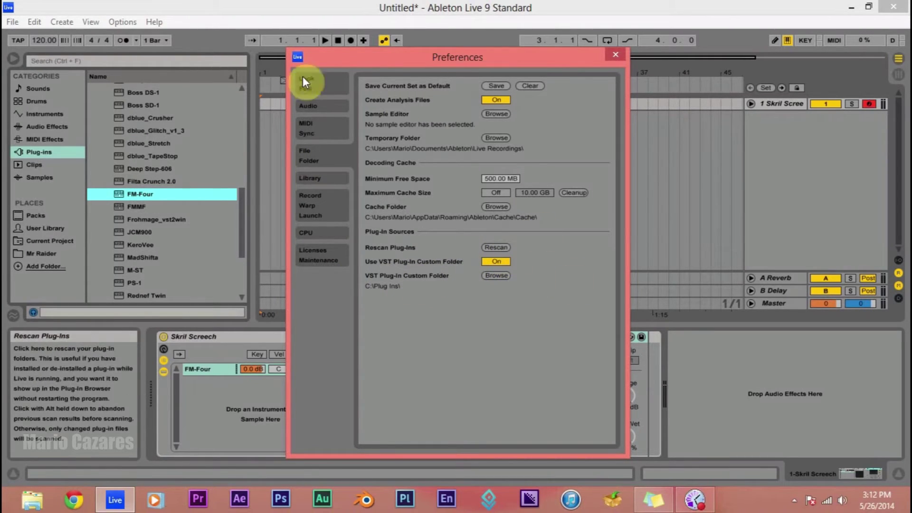
left_click(609, 55)
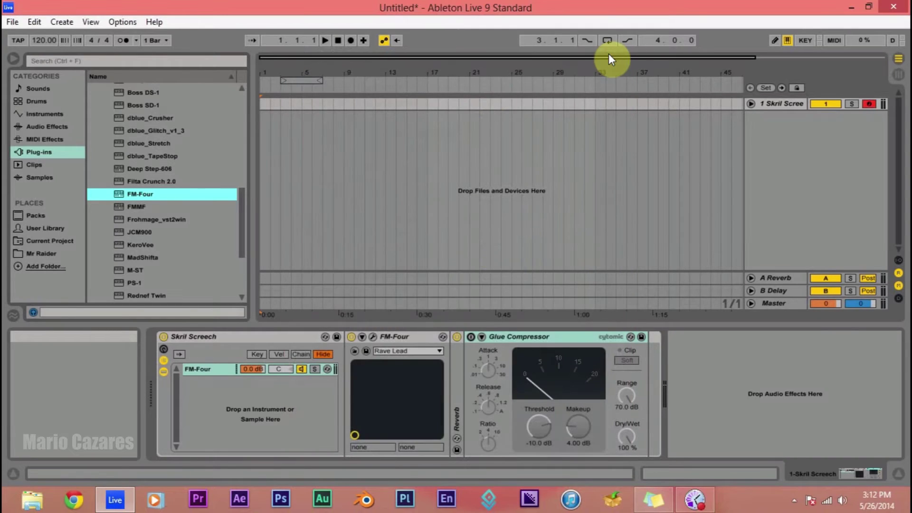
- Drag FM-Four from the Plug-ins browser onto a new MIDI track, keeping the Rave Lead preset
left_click(39, 152)
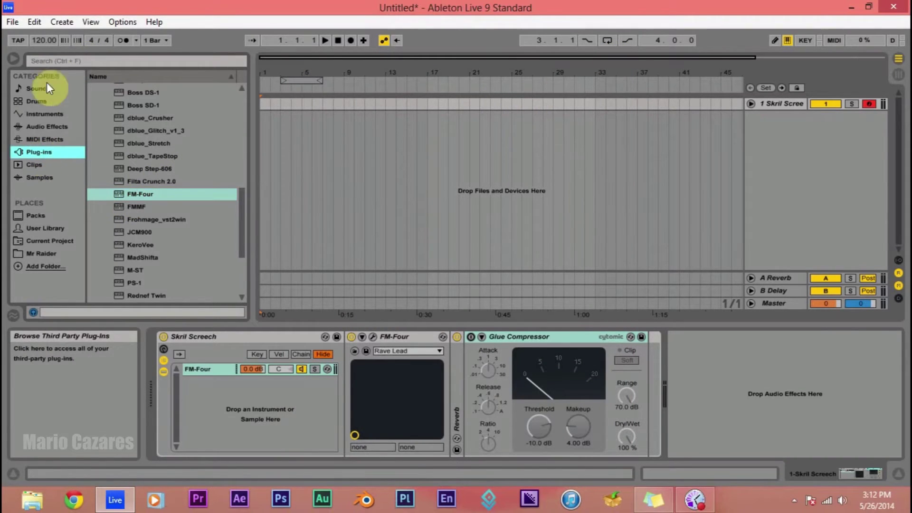
left_click_drag(131, 192, 654, 173)
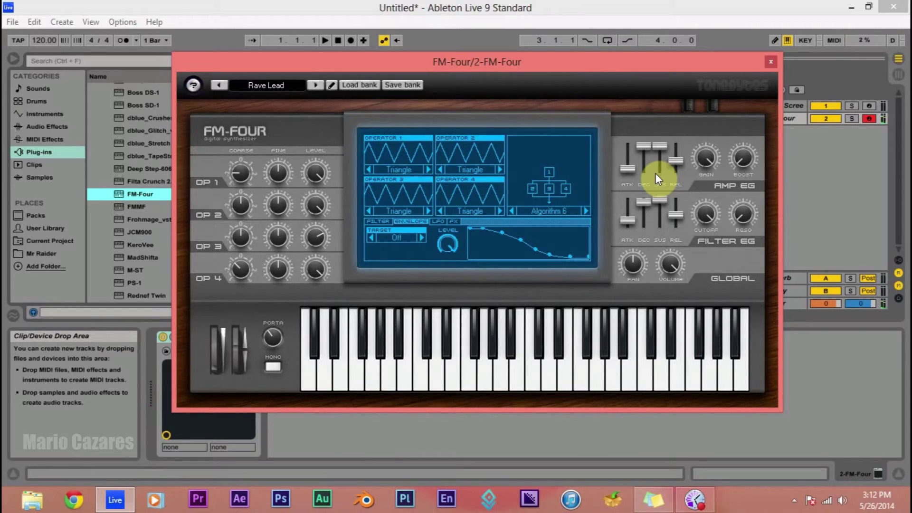
left_click(284, 86)
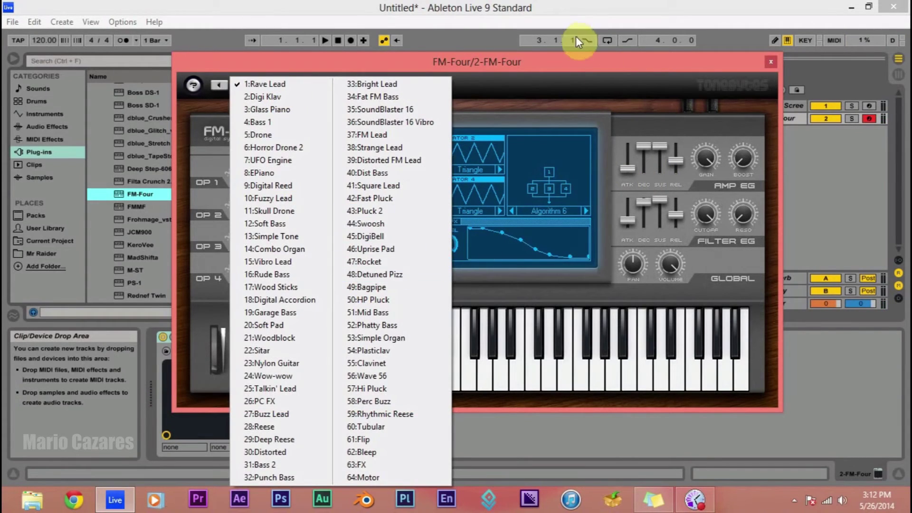
left_click(569, 64)
left_click(283, 87)
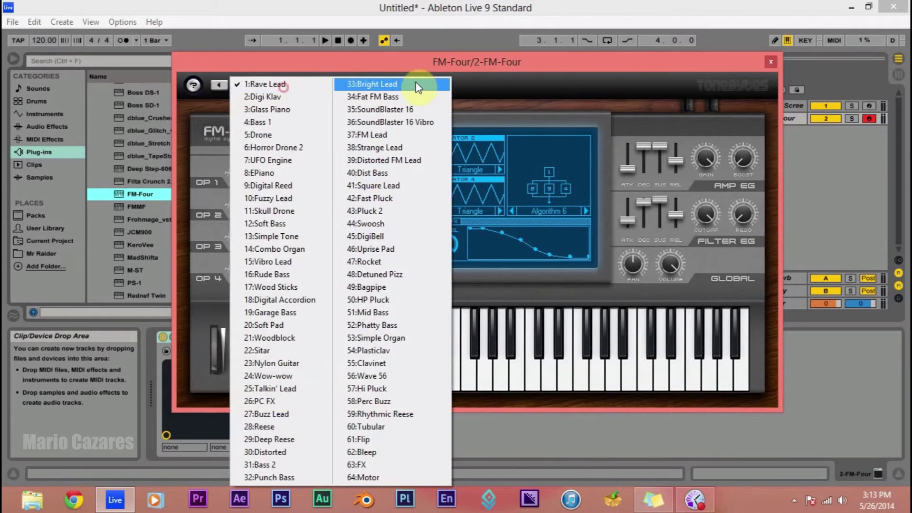
left_click(513, 69)
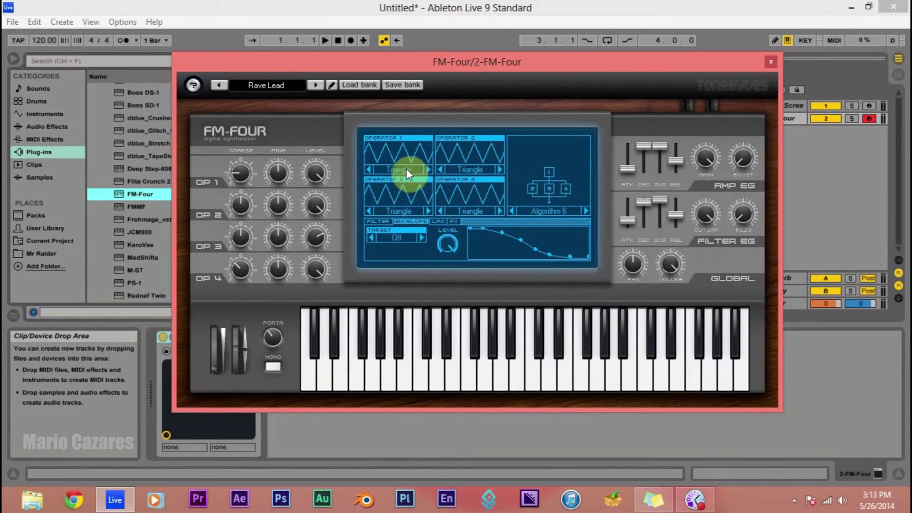
- Set the waveforms of Operators 1 through 4 all to Sinus
left_click(402, 169)
left_click(502, 72)
left_click(398, 169)
left_click(405, 171)
left_click(473, 170)
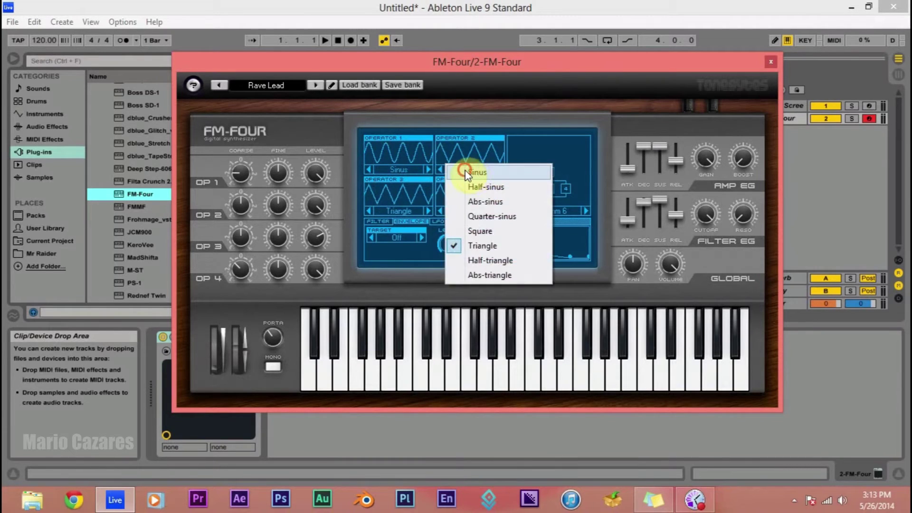
left_click(465, 174)
left_click(403, 210)
left_click(398, 214)
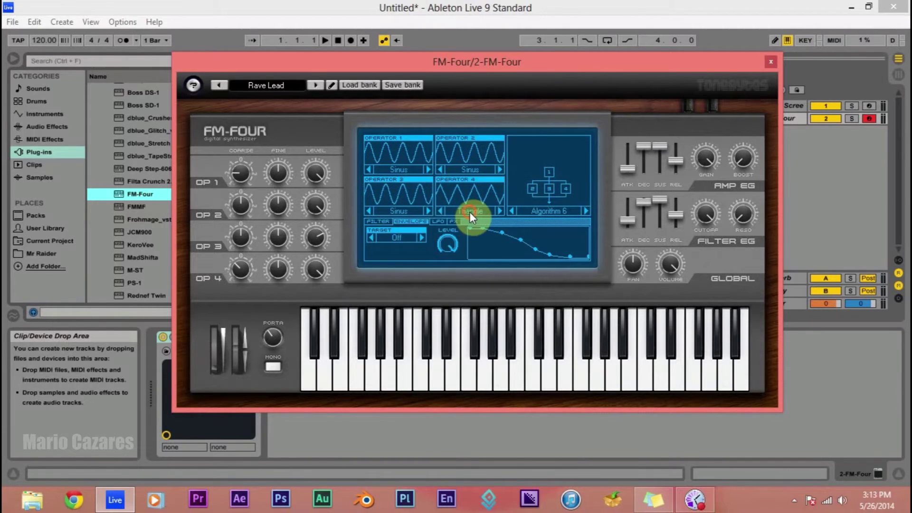
left_click(469, 212)
left_click(472, 215)
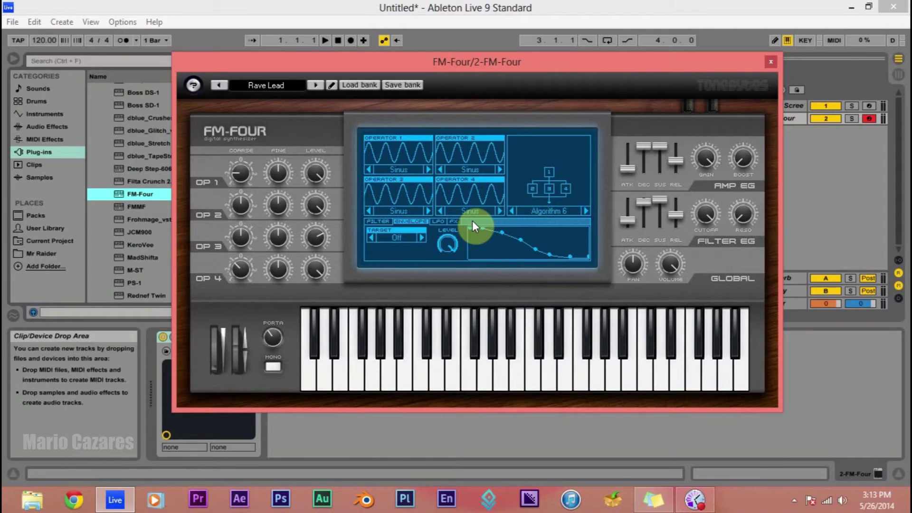
- Choose Algorithm 1, turn the Envelope Level down, and look through the LFO, filter and FX tabs
left_click(548, 212)
left_click(564, 213)
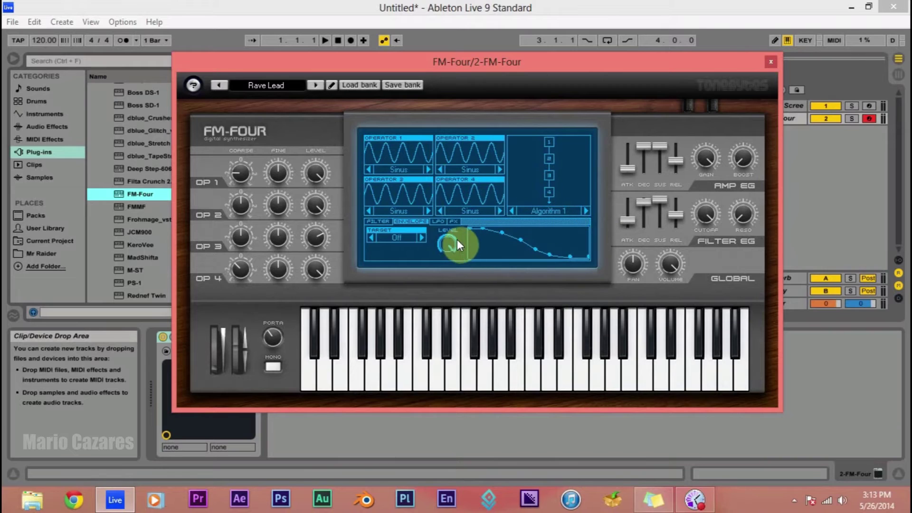
left_click_drag(433, 240, 447, 267)
left_click(438, 222)
left_click(413, 224)
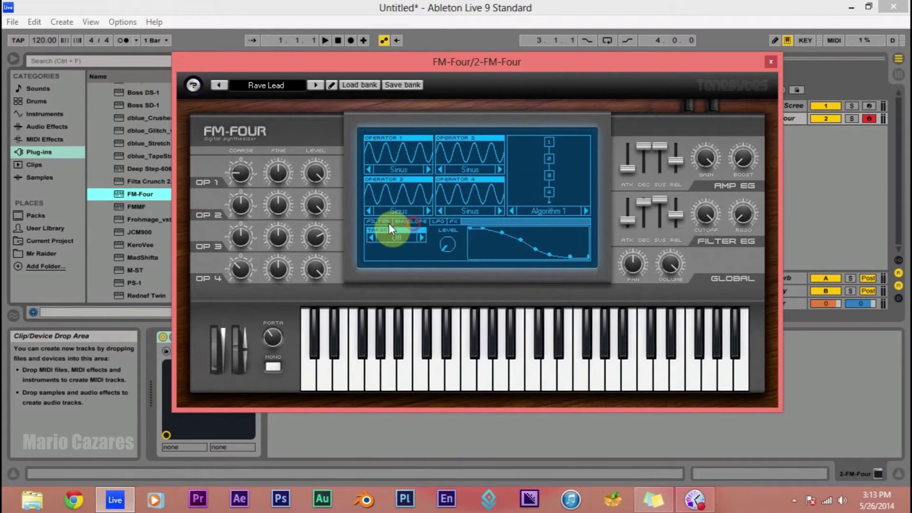
left_click(388, 222)
left_click(409, 221)
left_click(434, 221)
left_click(431, 222)
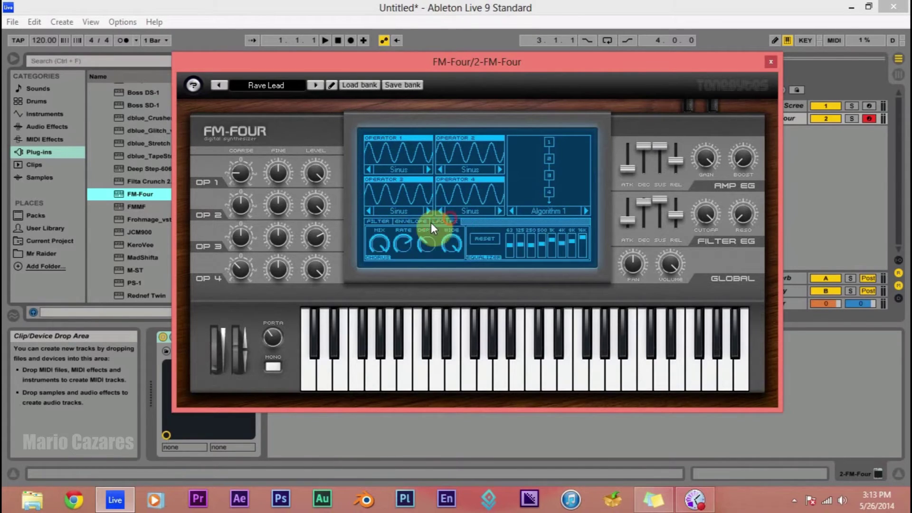
left_click(408, 223)
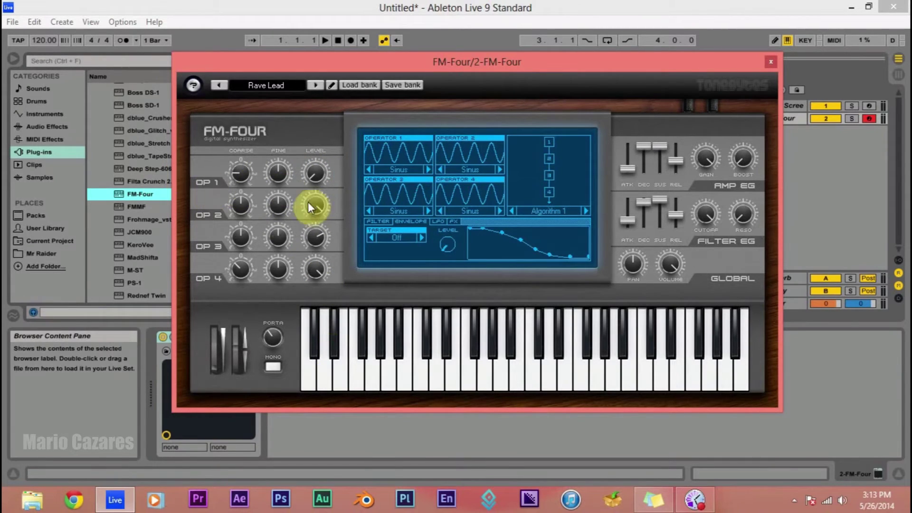
- Audition a note, then set OP3's Coarse up 2 semitones and OP4's Coarse down 3 semitones
left_click(326, 363)
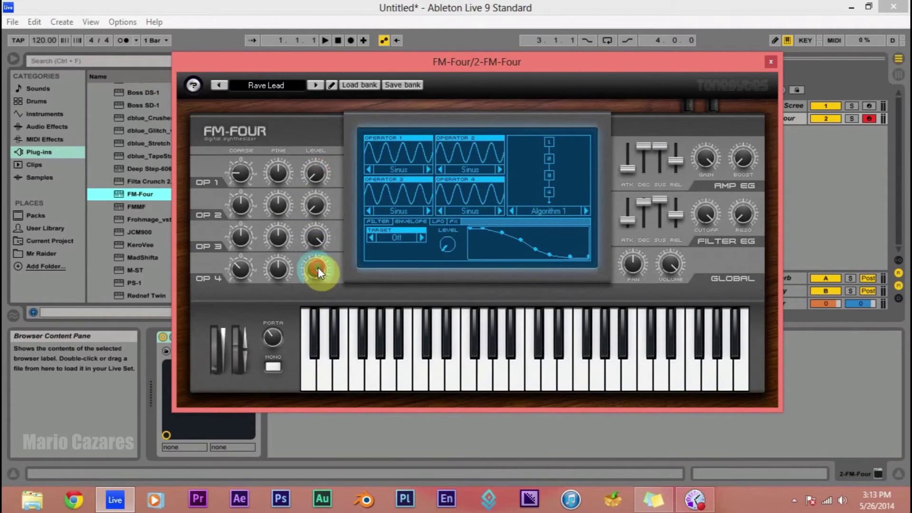
right_click(243, 236)
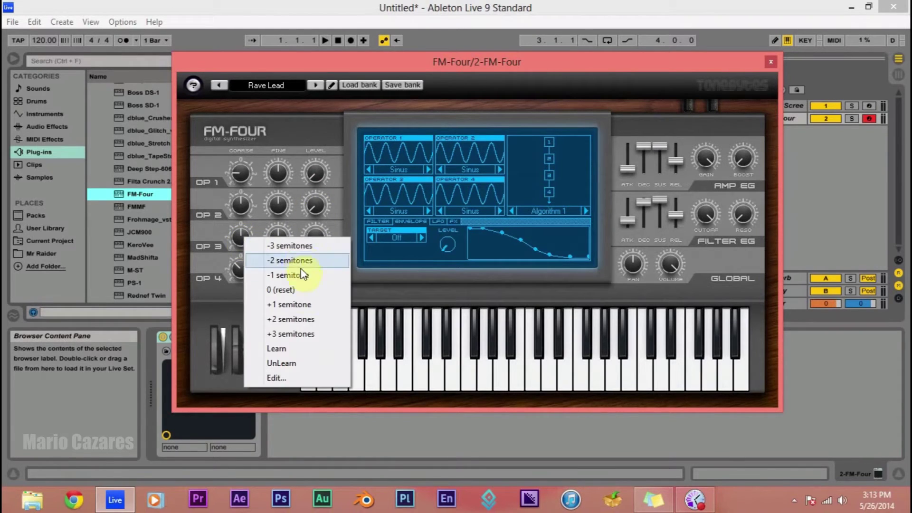
left_click(295, 321)
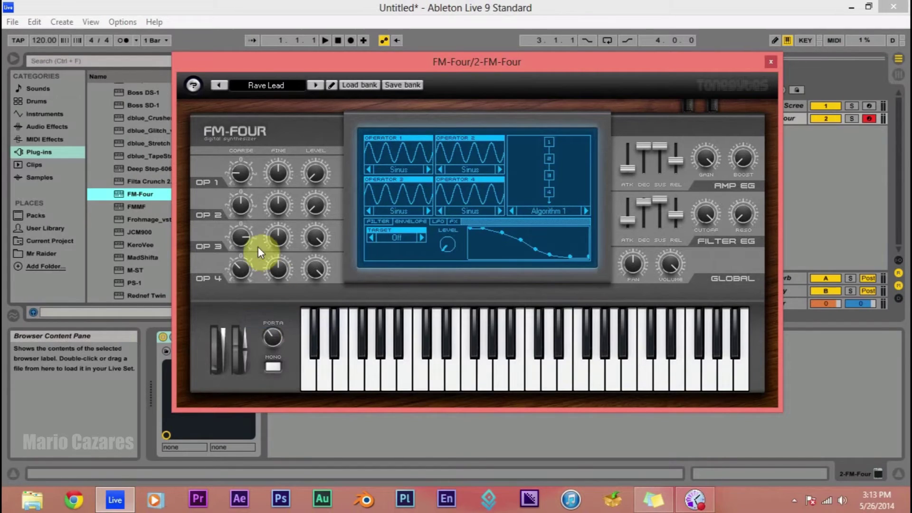
right_click(241, 268)
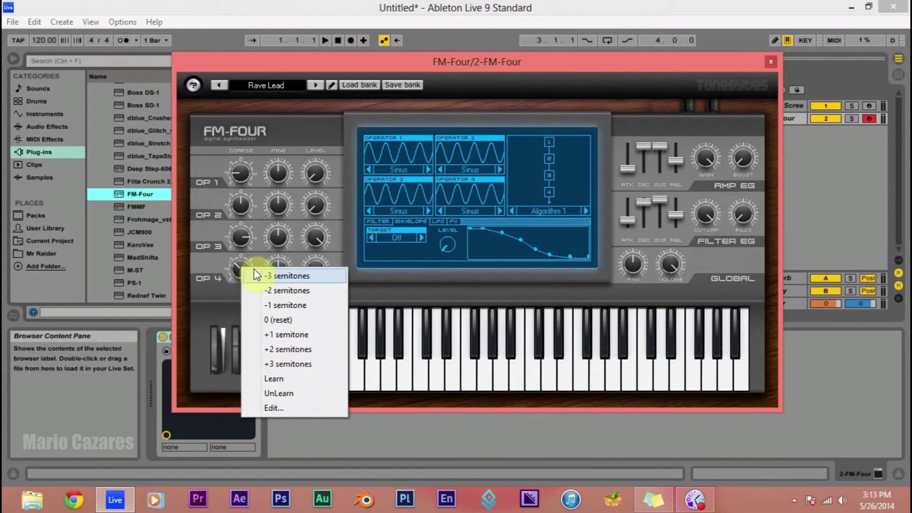
left_click(256, 274)
right_click(244, 238)
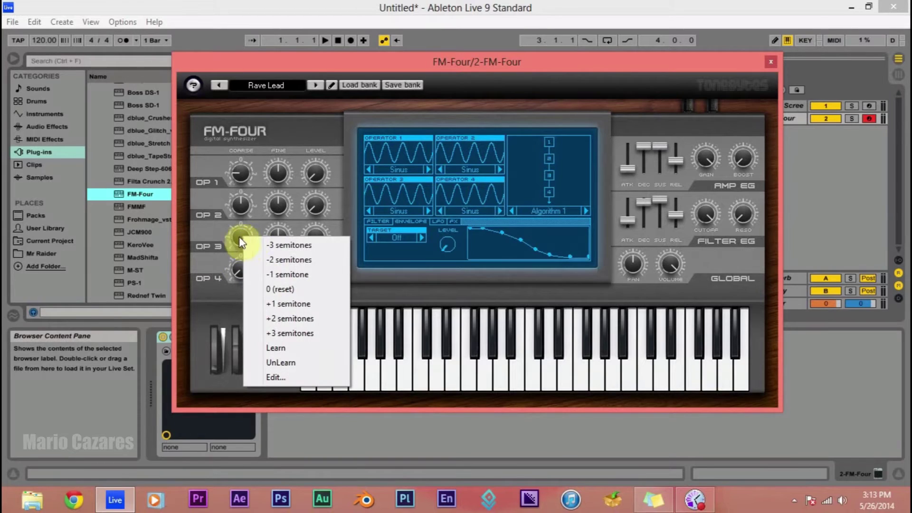
left_click(242, 235)
right_click(242, 235)
left_click(264, 309)
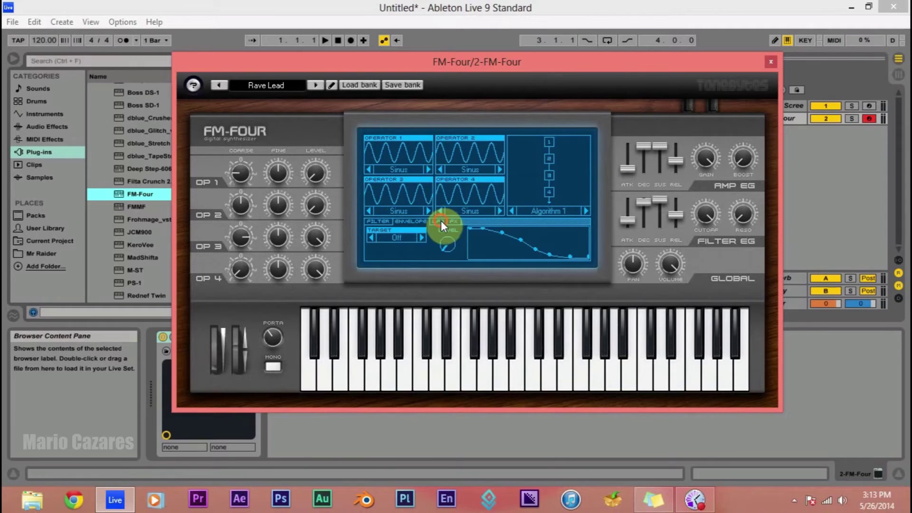
- Increase the Triangle LFO's Amount on the filter and turn the Global Volume knob down
left_click(440, 220)
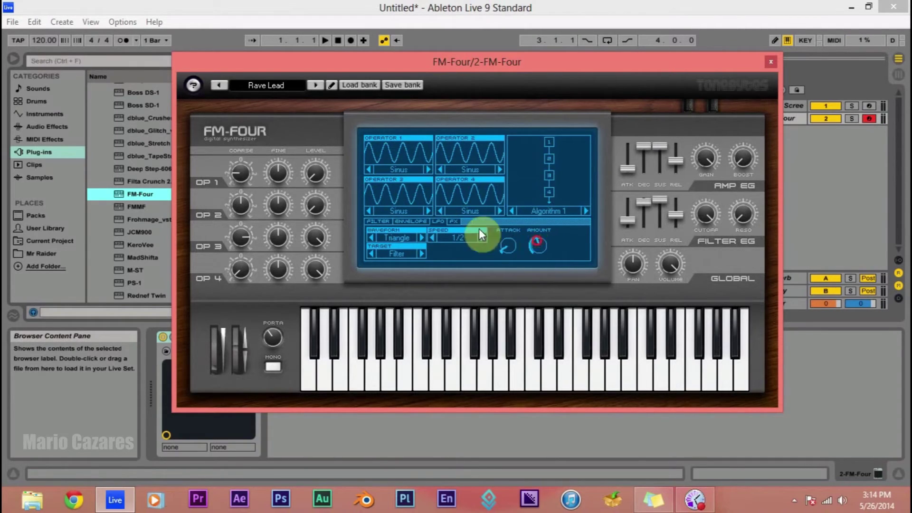
left_click(443, 220)
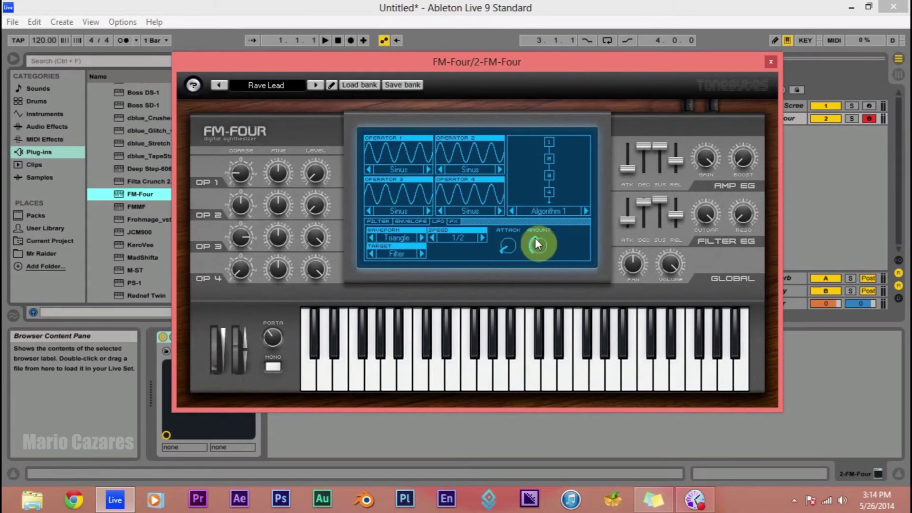
left_click_drag(535, 243, 548, 188)
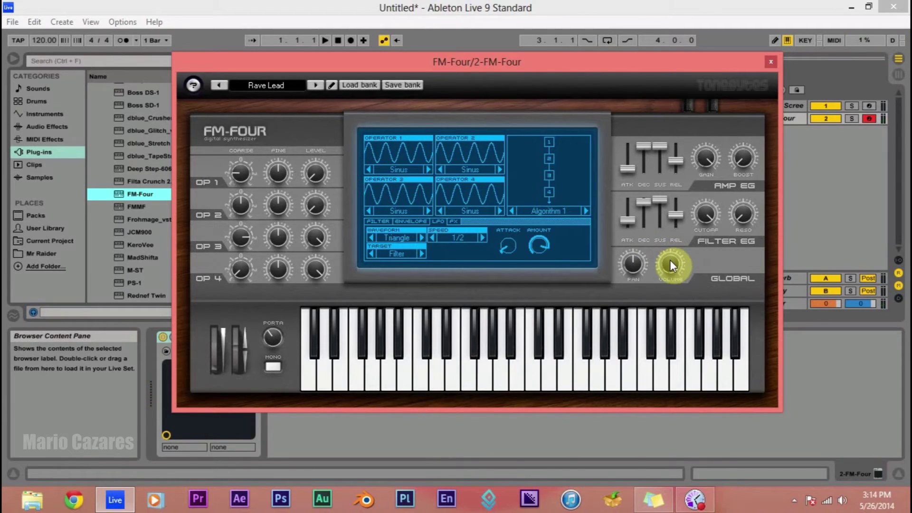
left_click_drag(674, 264, 652, 292)
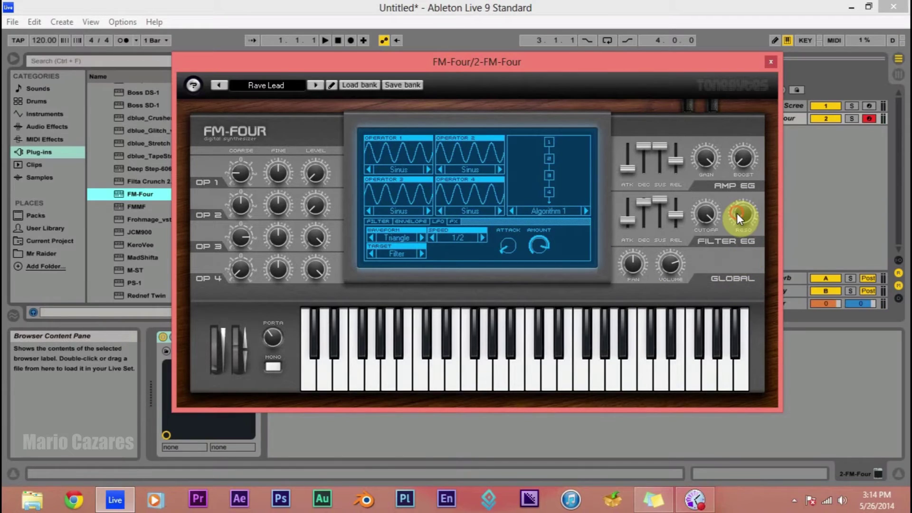
left_click(739, 180)
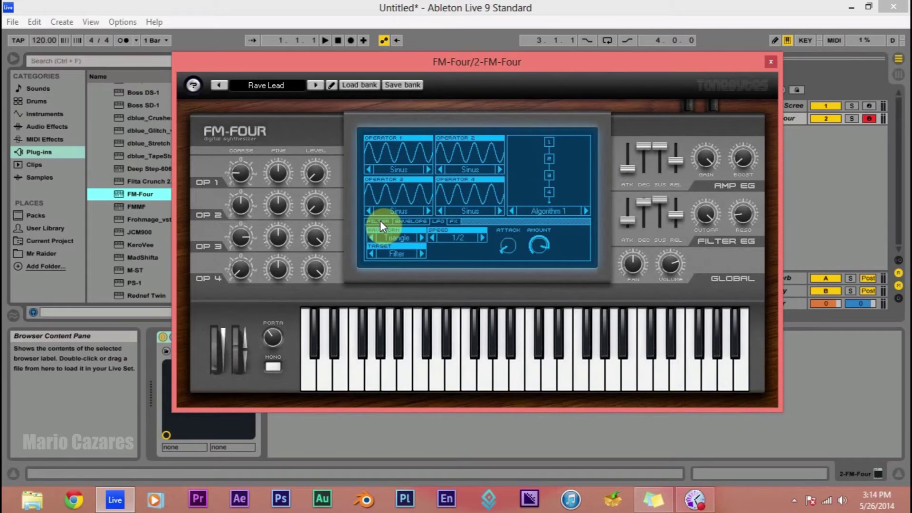
left_click(407, 222)
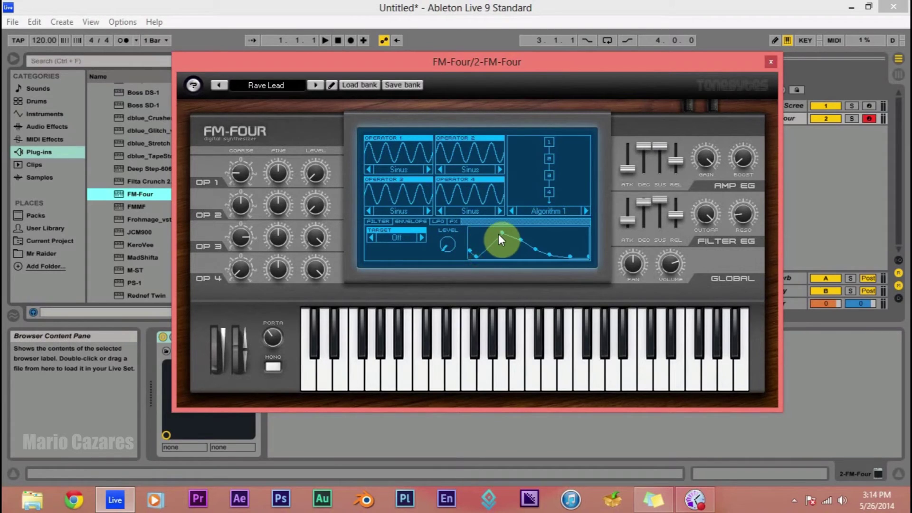
- Flatten the modulation envelope's peak, target Global Pitch, and raise its Level, auditioning with notes
left_click_drag(501, 233, 518, 283)
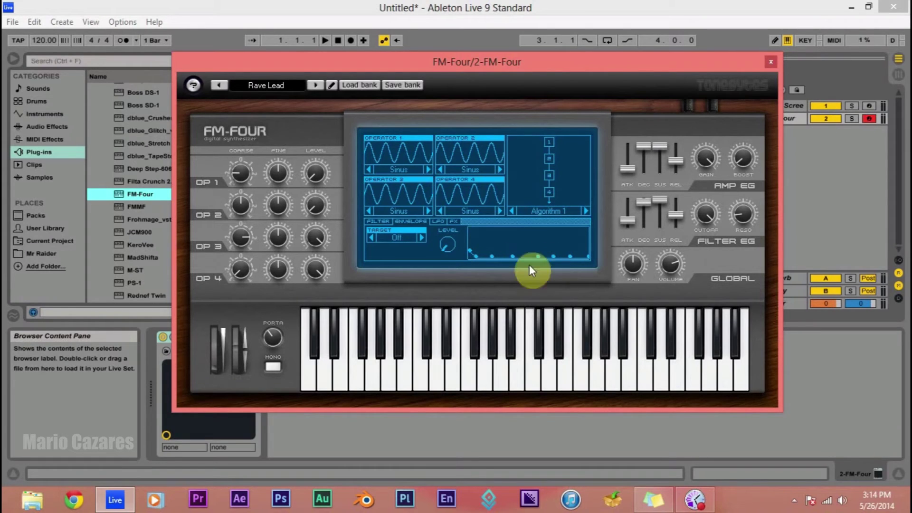
left_click(400, 237)
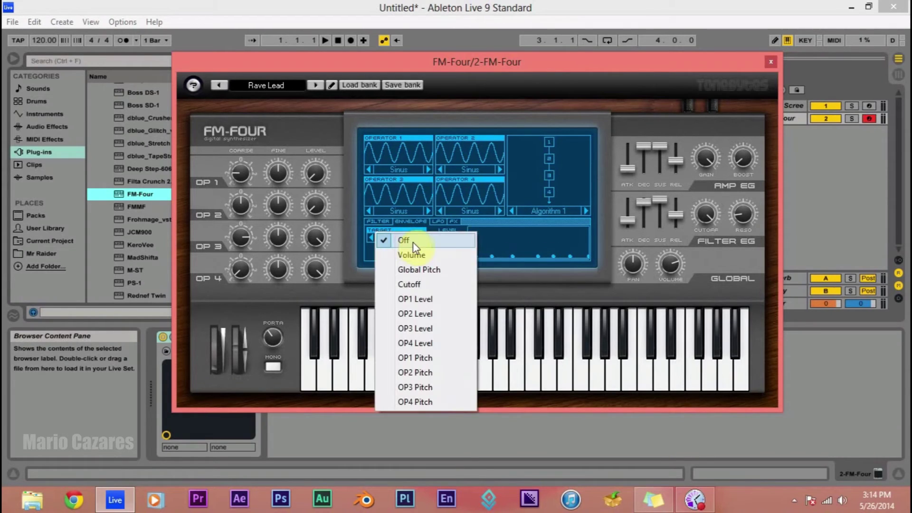
left_click(430, 270)
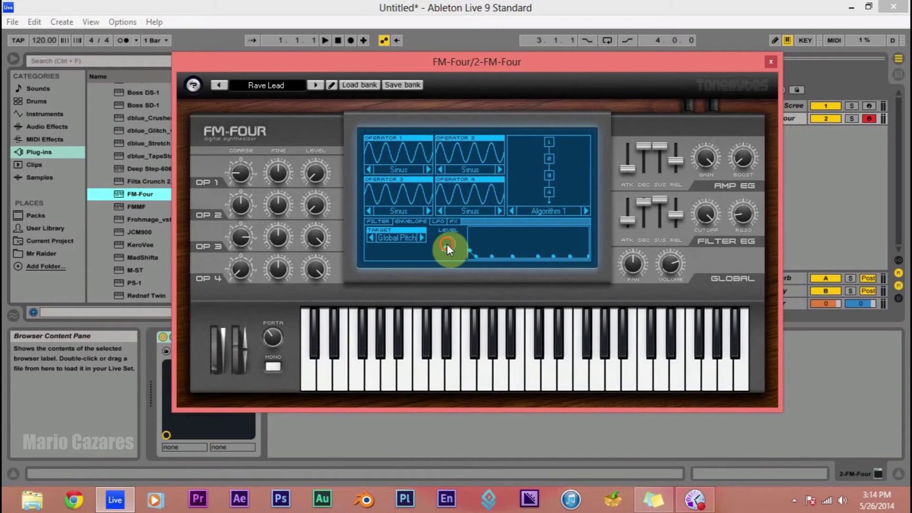
left_click_drag(446, 243, 463, 131)
key("f")
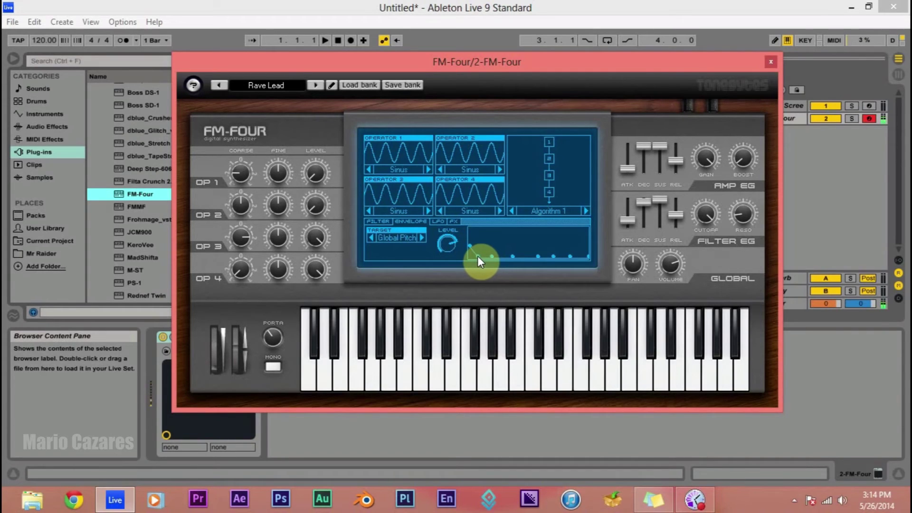
key("f")
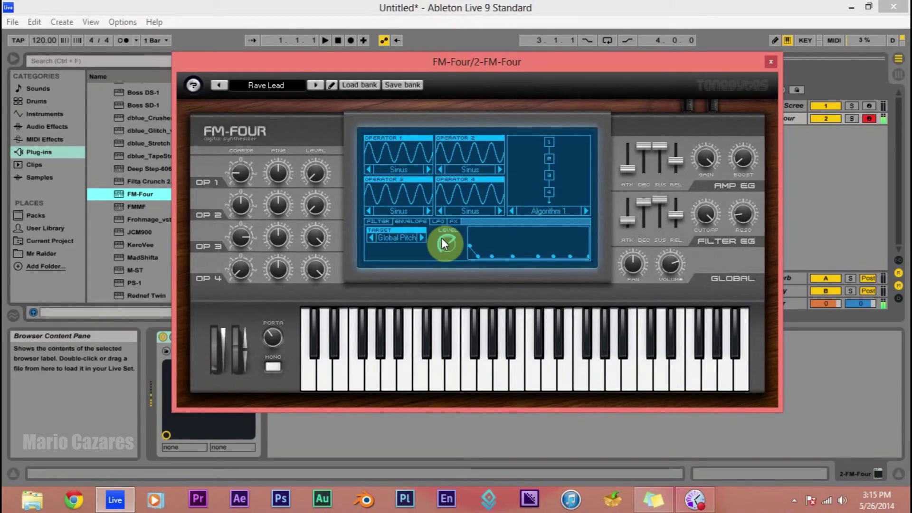
left_click_drag(440, 238, 444, 244)
- Switch FM-Four to MONO and test the lead with the D, H and G notes and a pitch bend
left_click(273, 366)
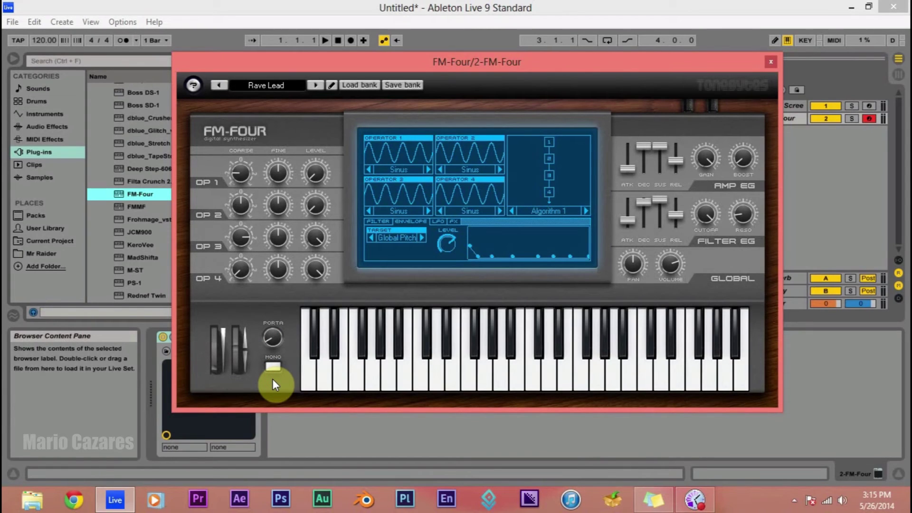
key("d")
key("h")
key("h")
key("h")
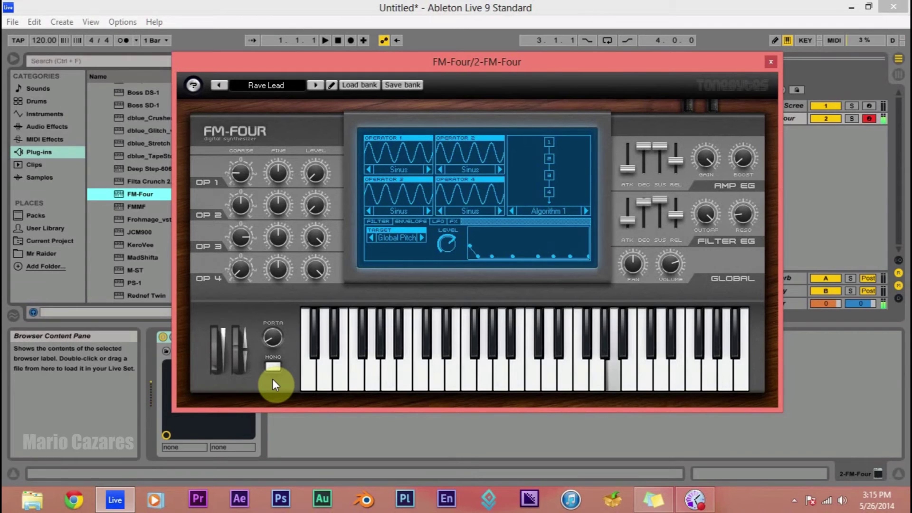
key("g")
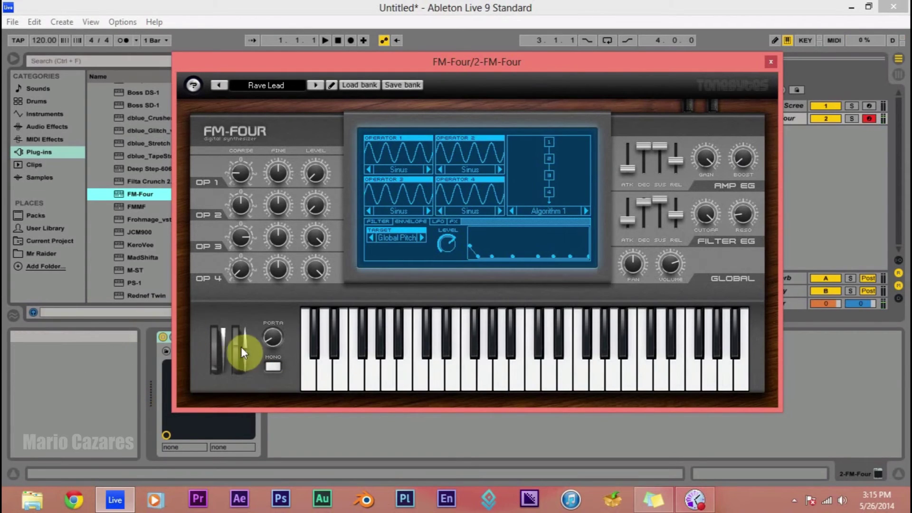
left_click_drag(241, 347, 266, 362)
- Check the LFO Speed dropdown, leaving it at 1/2, and close the FM-Four window
left_click(440, 221)
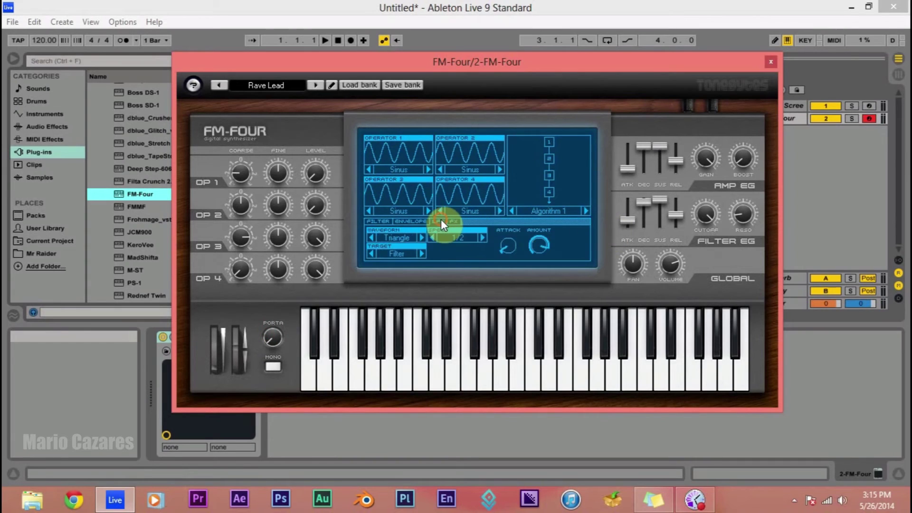
left_click_drag(644, 62, 624, 48)
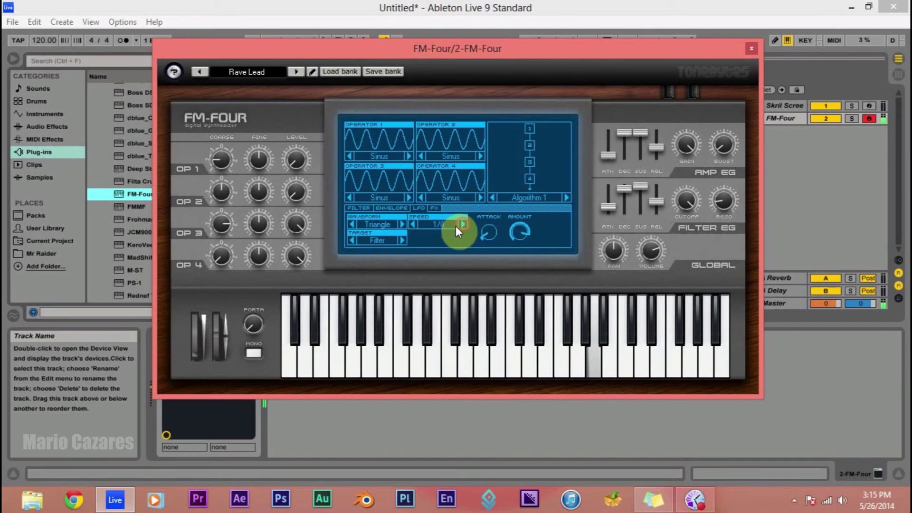
left_click(414, 227)
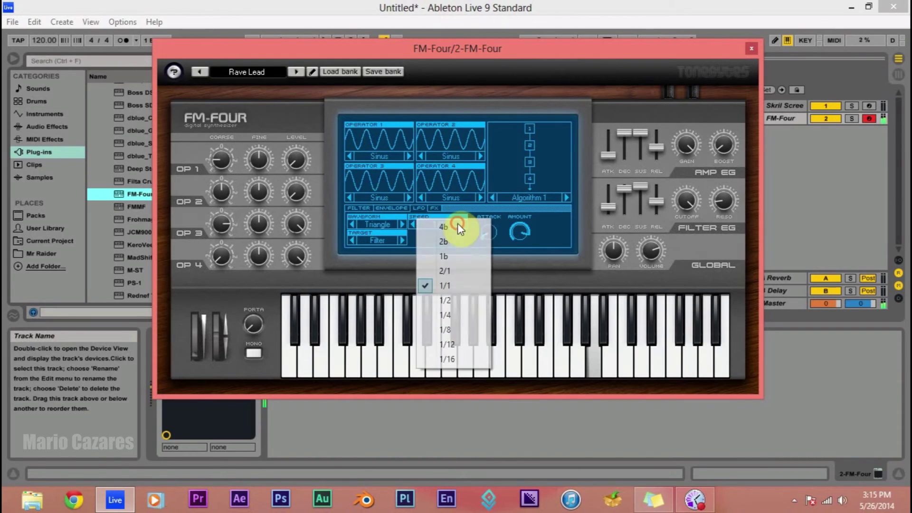
left_click(471, 211)
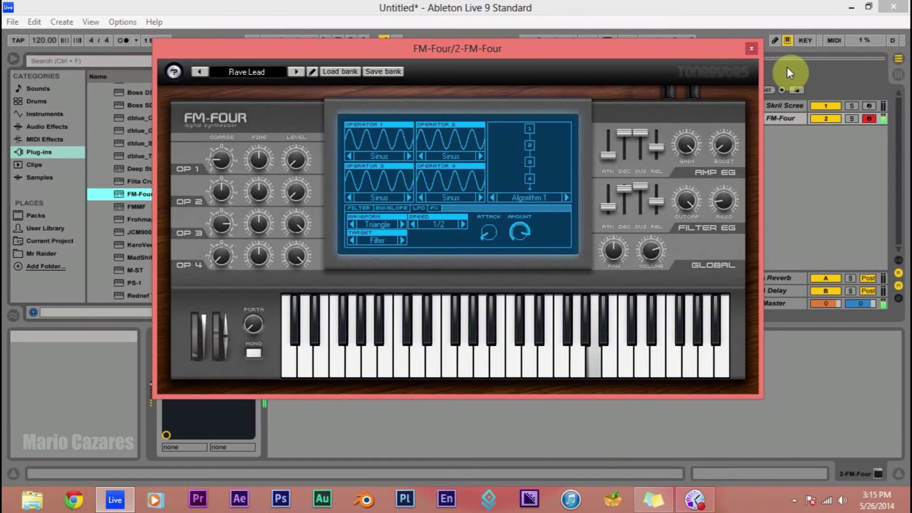
left_click(751, 48)
- Group the FM-Four device into an Instrument Rack
left_click(212, 339)
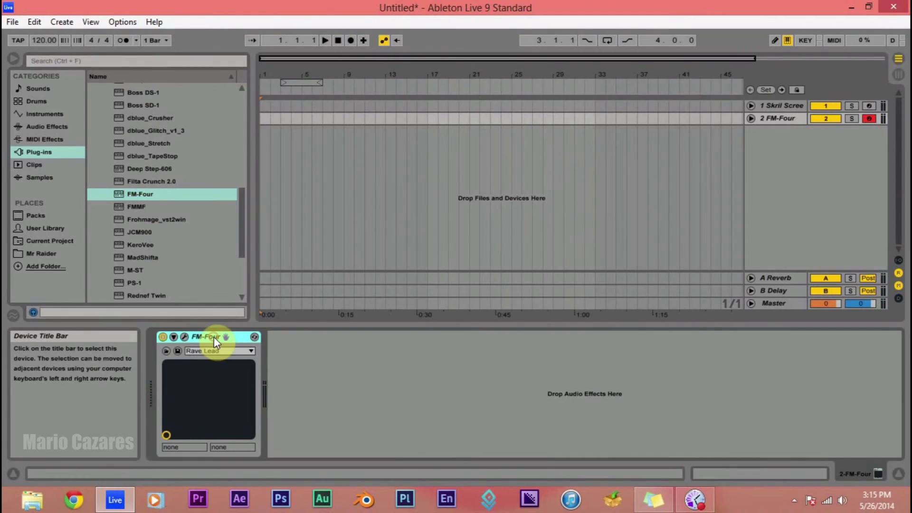
right_click(191, 337)
left_click(196, 339)
right_click(213, 337)
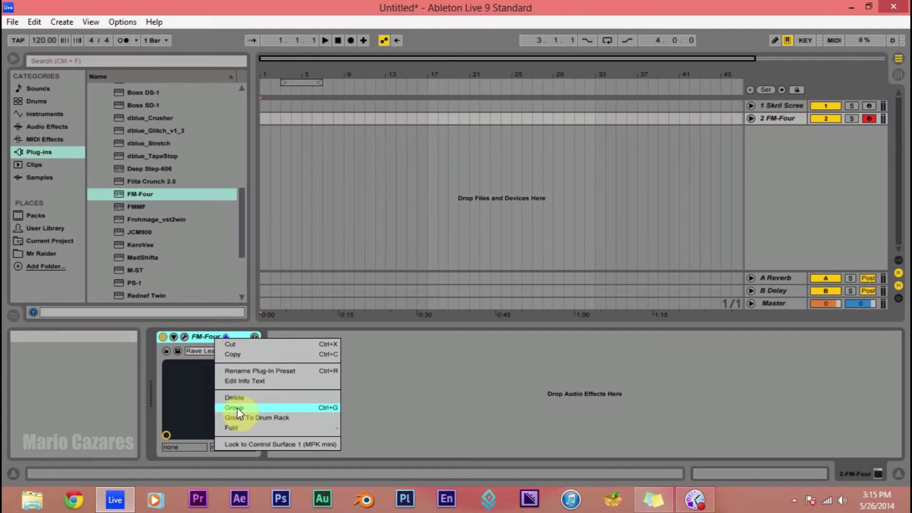
left_click(238, 407)
right_click(234, 340)
left_click(222, 339)
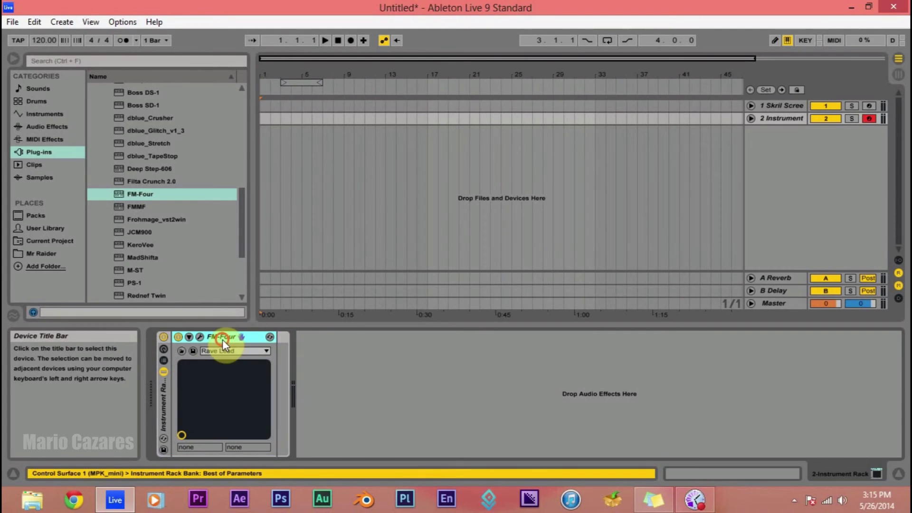
- Unfold FM-Four and add LFO Speed to its exposed panel parameters via Configure
left_click(164, 359)
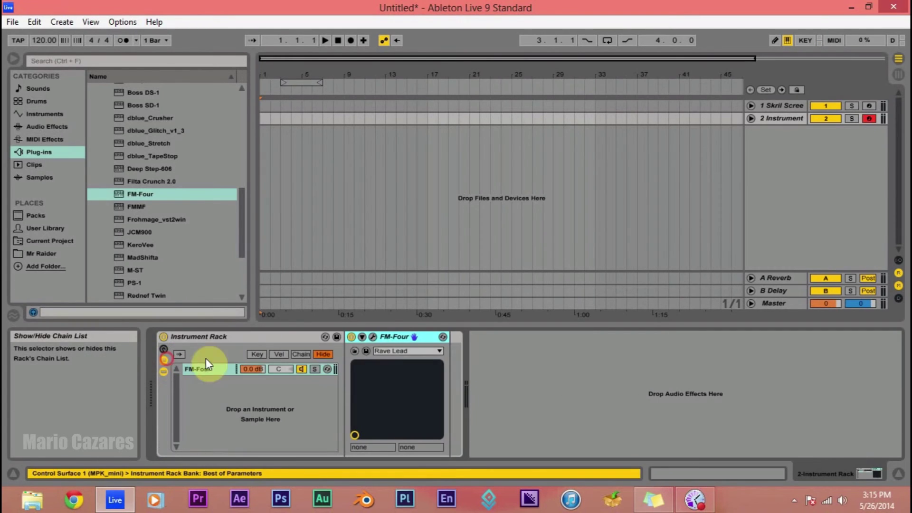
left_click(362, 337)
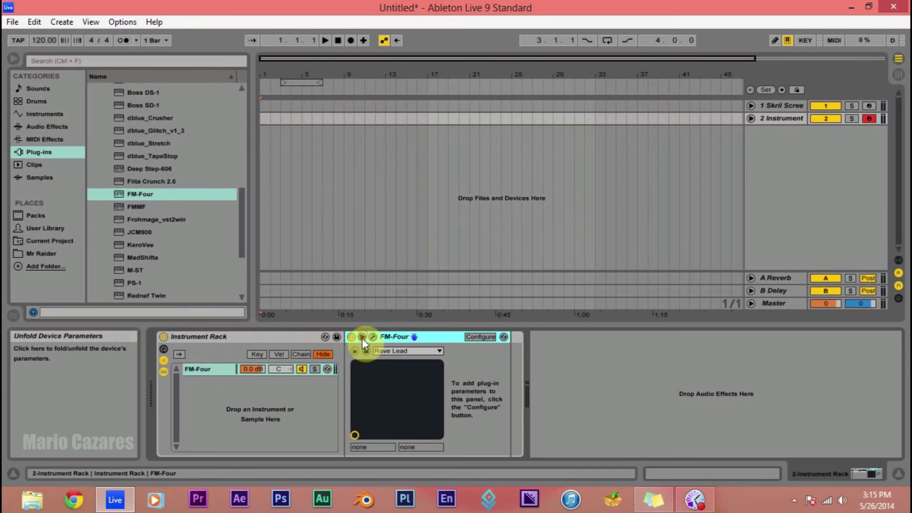
left_click(480, 338)
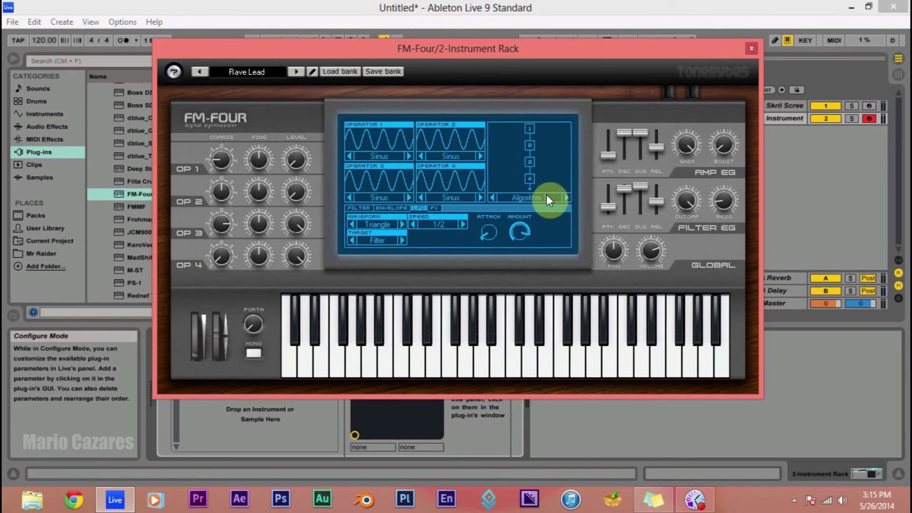
left_click(464, 223)
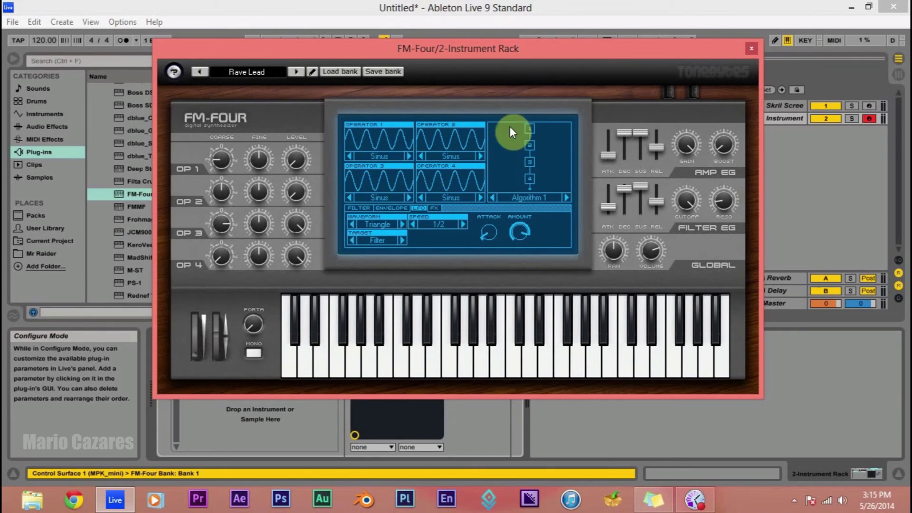
left_click_drag(538, 43, 543, 81)
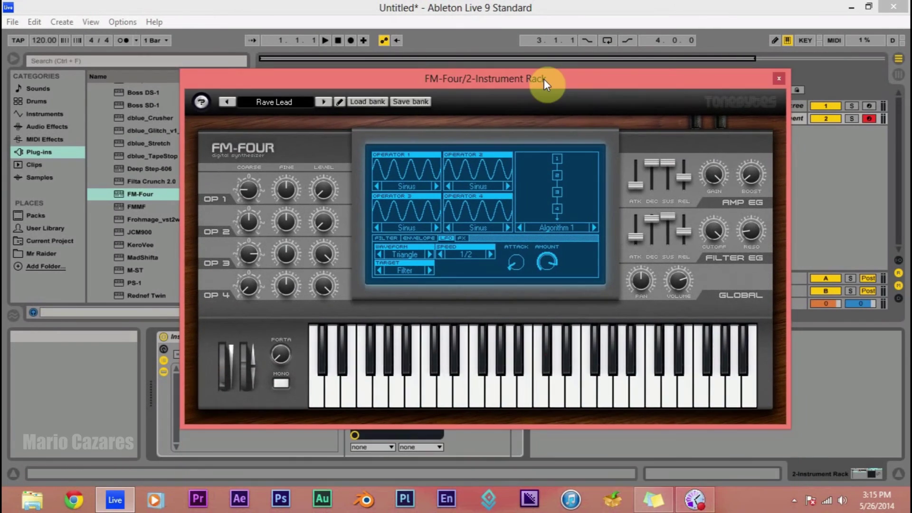
left_click(781, 77)
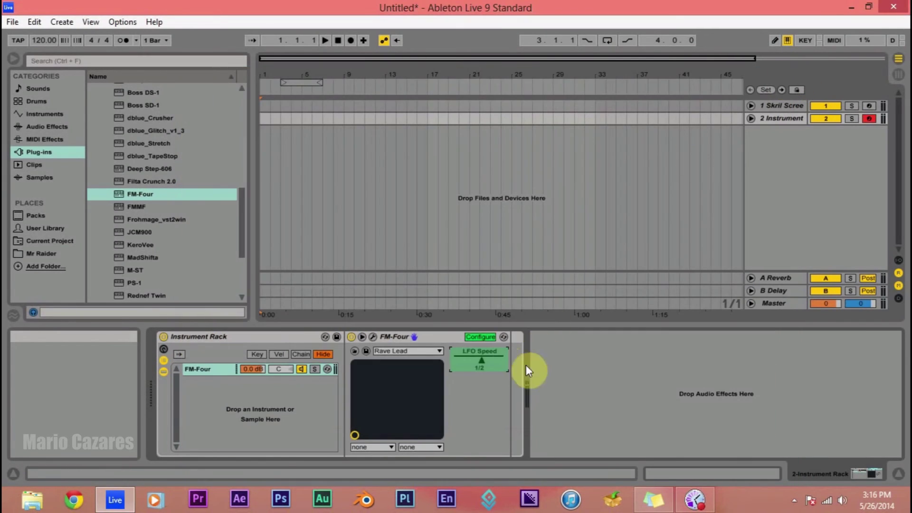
- Map FM-Four's LFO Speed to Macro 1 and sweep the macro to test it
right_click(479, 361)
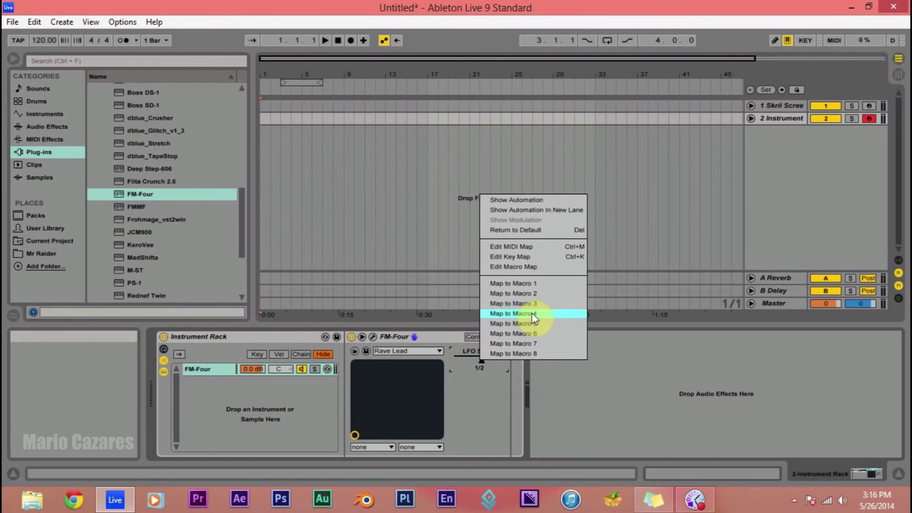
left_click(513, 283)
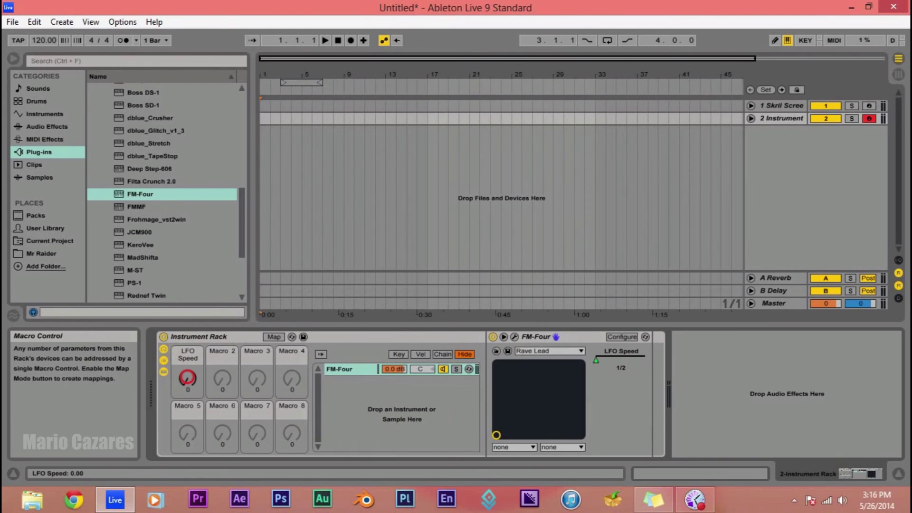
left_click_drag(187, 378, 188, 355)
- Narrow the Macro 1 mapping to a 0.25–0.84 range and set the macro to 66
left_click(274, 336)
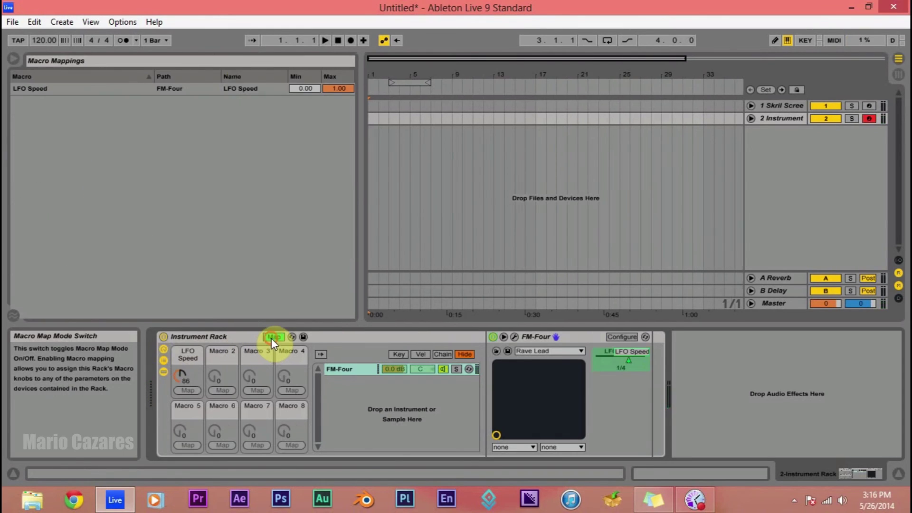
left_click_drag(303, 88, 334, 93)
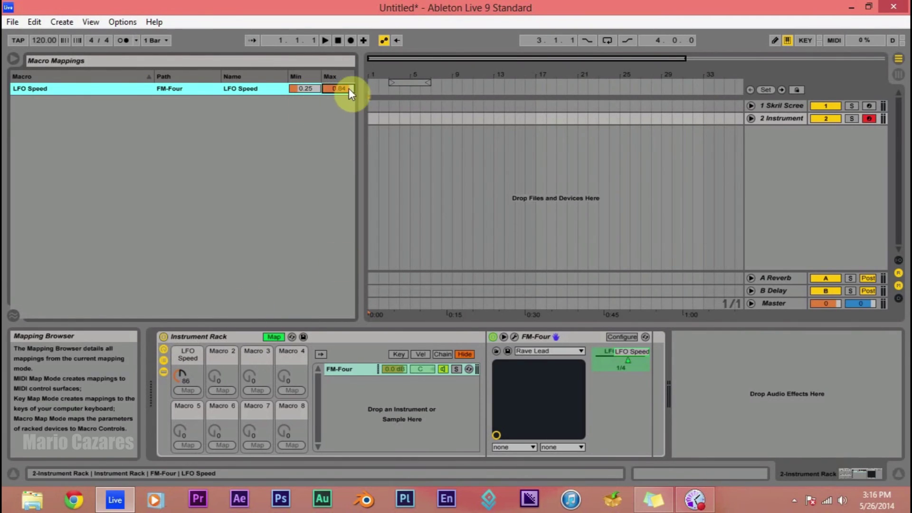
left_click_drag(181, 375, 180, 405)
left_click(273, 337)
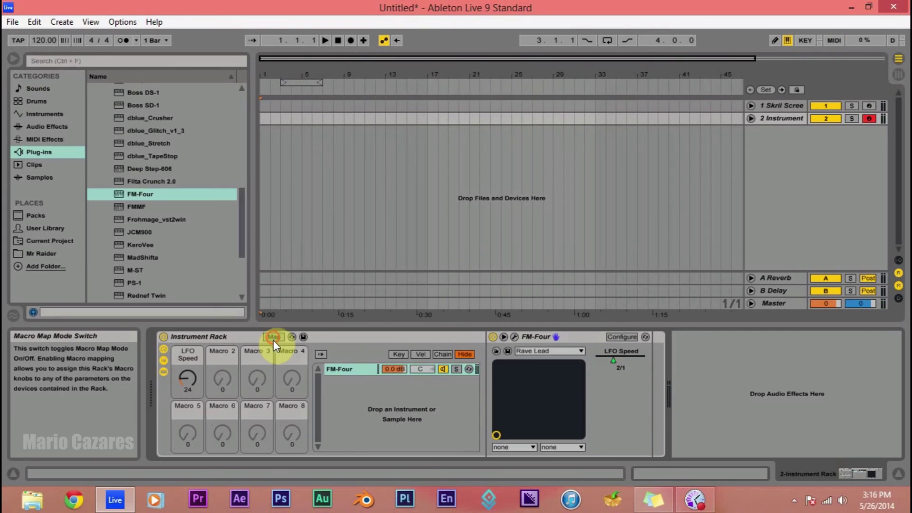
- Add a Reverb after FM-Four, lower its dry/wet to 31%, and set Quality to High
left_click(47, 128)
left_click_drag(124, 219, 647, 365)
left_click_drag(892, 440, 892, 458)
left_click(714, 368)
left_click(714, 398)
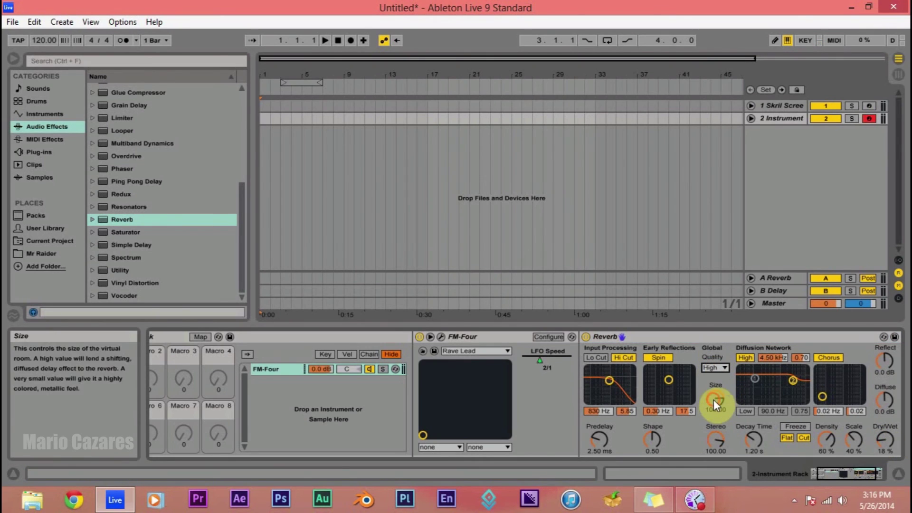
- Set the Reverb Hi Cut to 1.24 kHz, decay to 778 ms, and the LFO Speed macro to 80
left_click(840, 468)
left_click_drag(522, 381, 525, 380)
left_click_drag(667, 441, 667, 446)
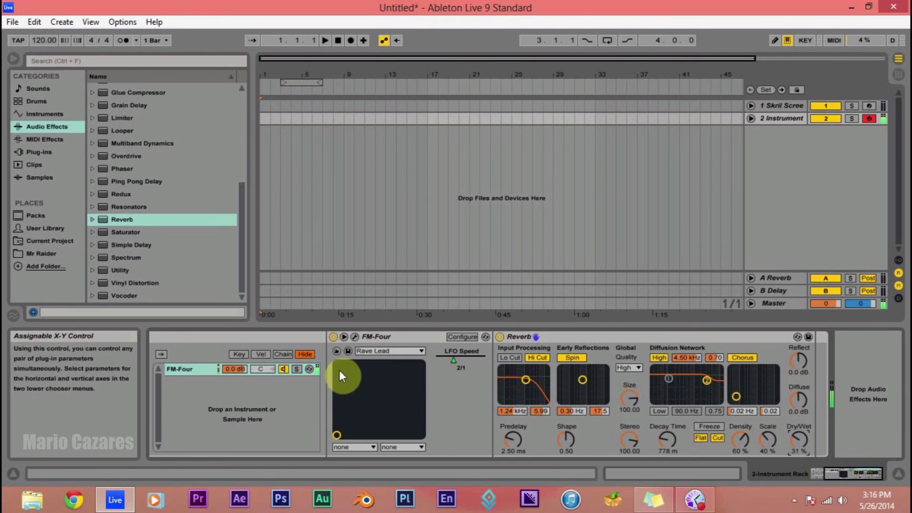
left_click(457, 357)
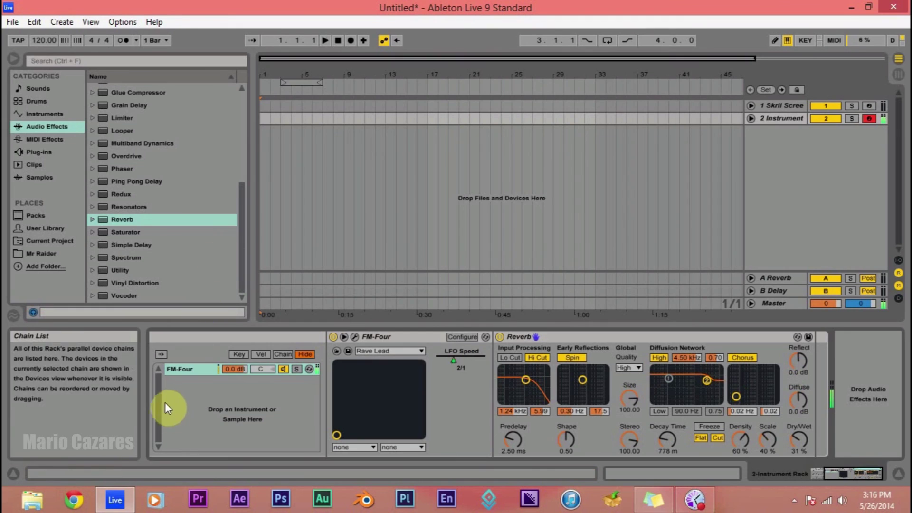
left_click(866, 479)
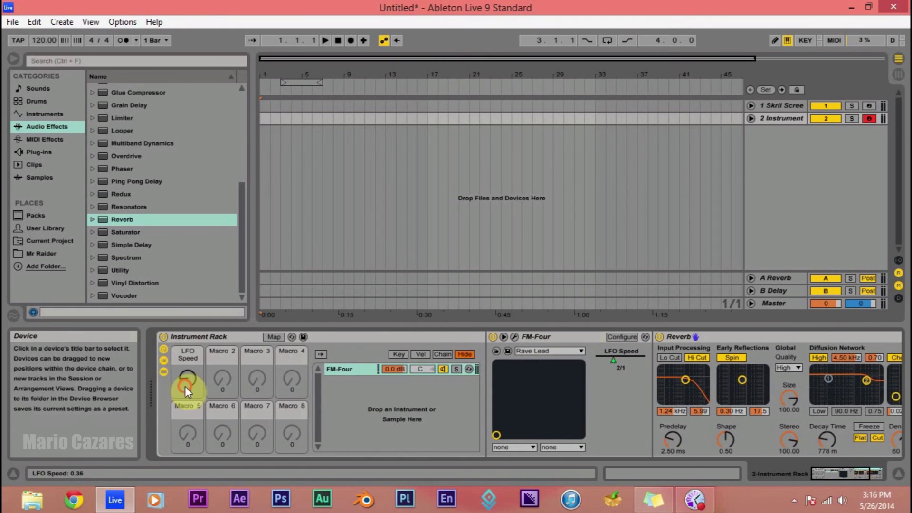
left_click_drag(186, 382, 186, 364)
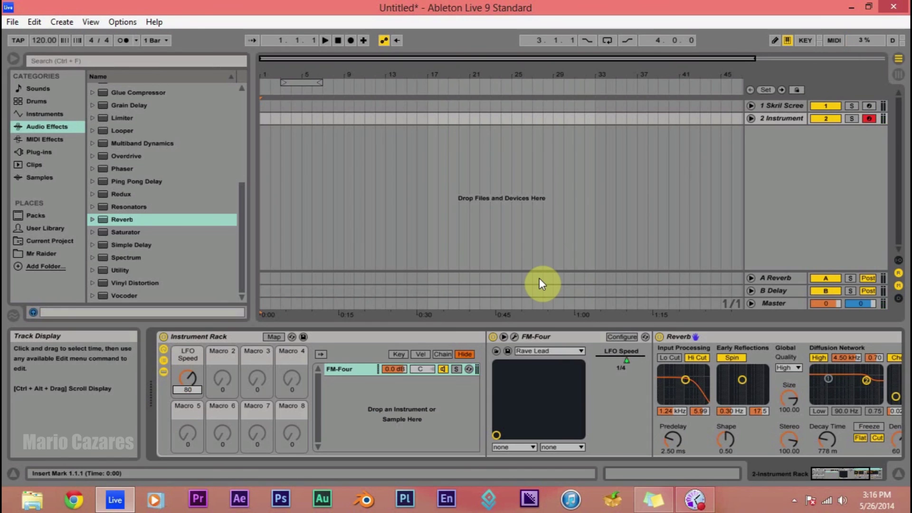
- Try operator 3's coarse tuning in FM-Four, then show the LFO Speed automation lane and zoom out
left_click(514, 337)
left_click_drag(672, 84, 671, 80)
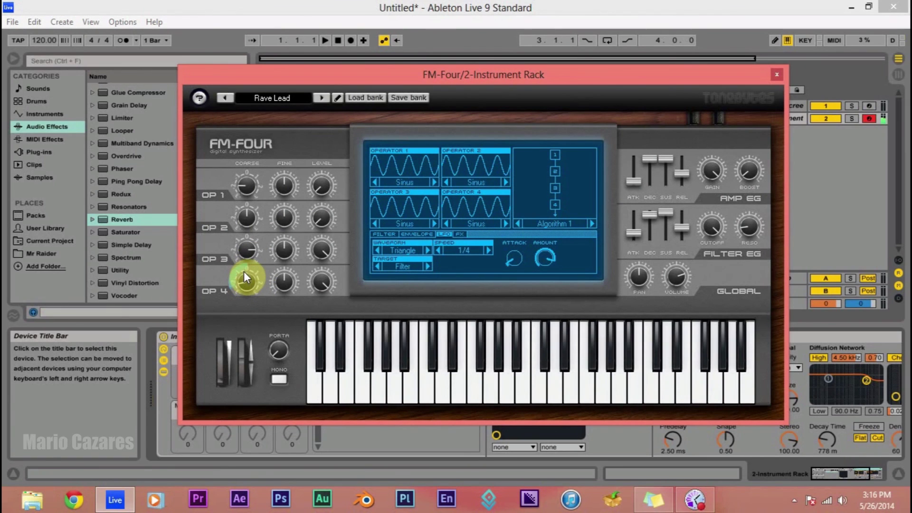
left_click(251, 315)
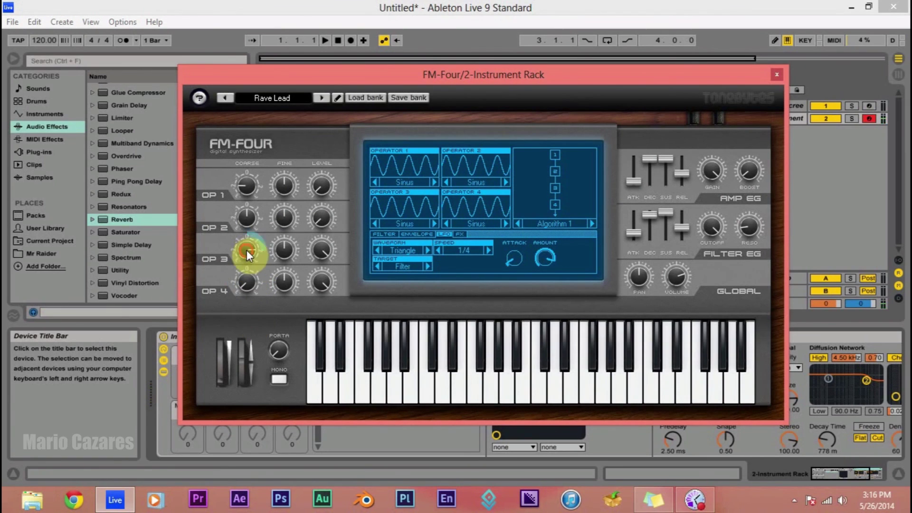
mouse_move(247, 250)
left_mouse_down()
mouse_move(245, 227)
mouse_move(249, 247)
left_mouse_up()
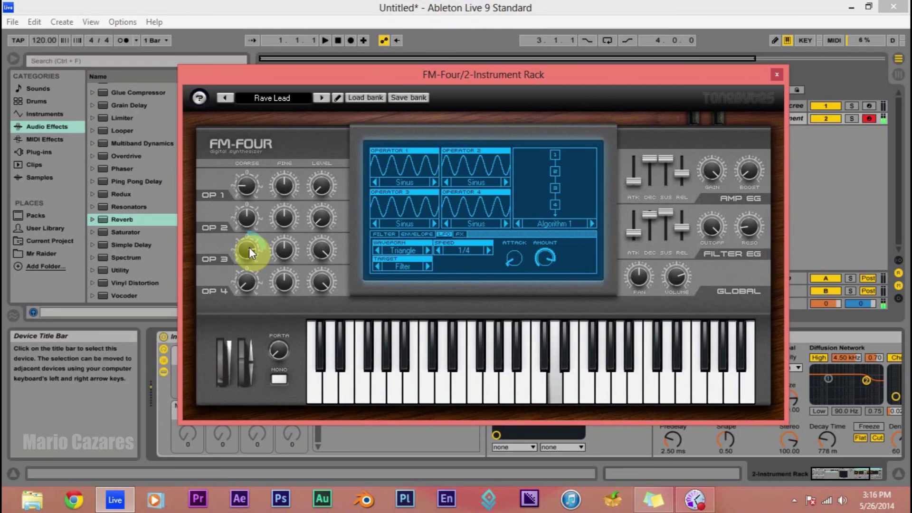
left_click(777, 75)
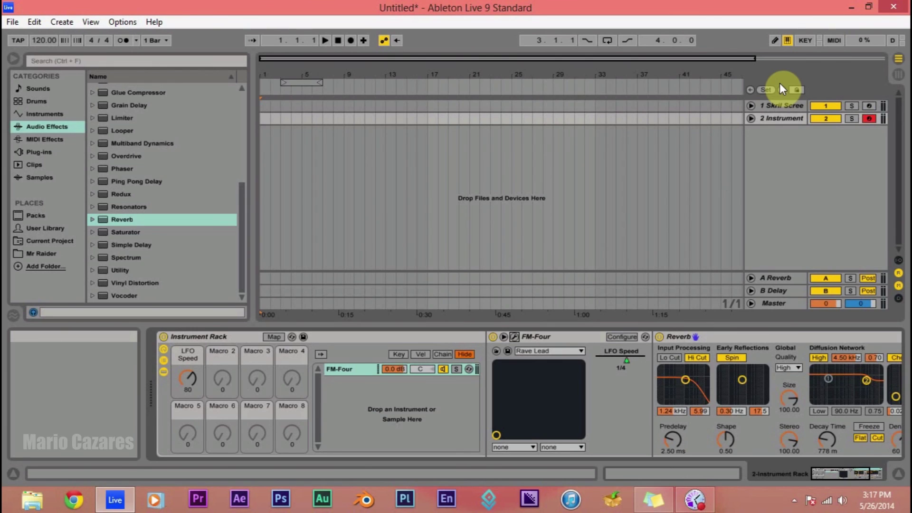
left_click(750, 118)
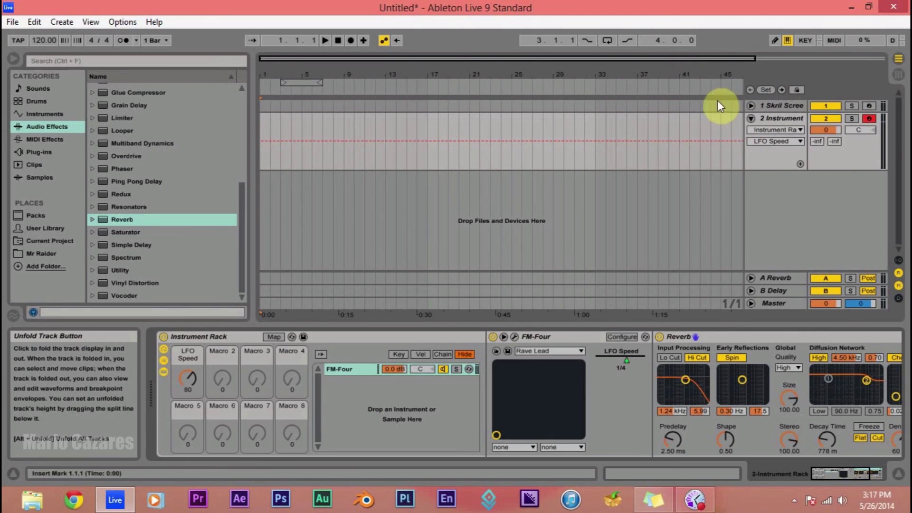
left_click_drag(516, 59, 570, 60)
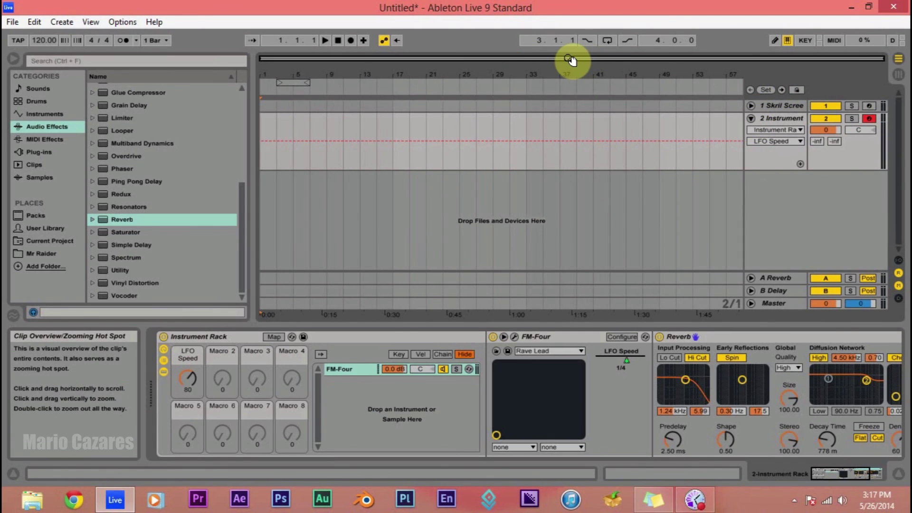